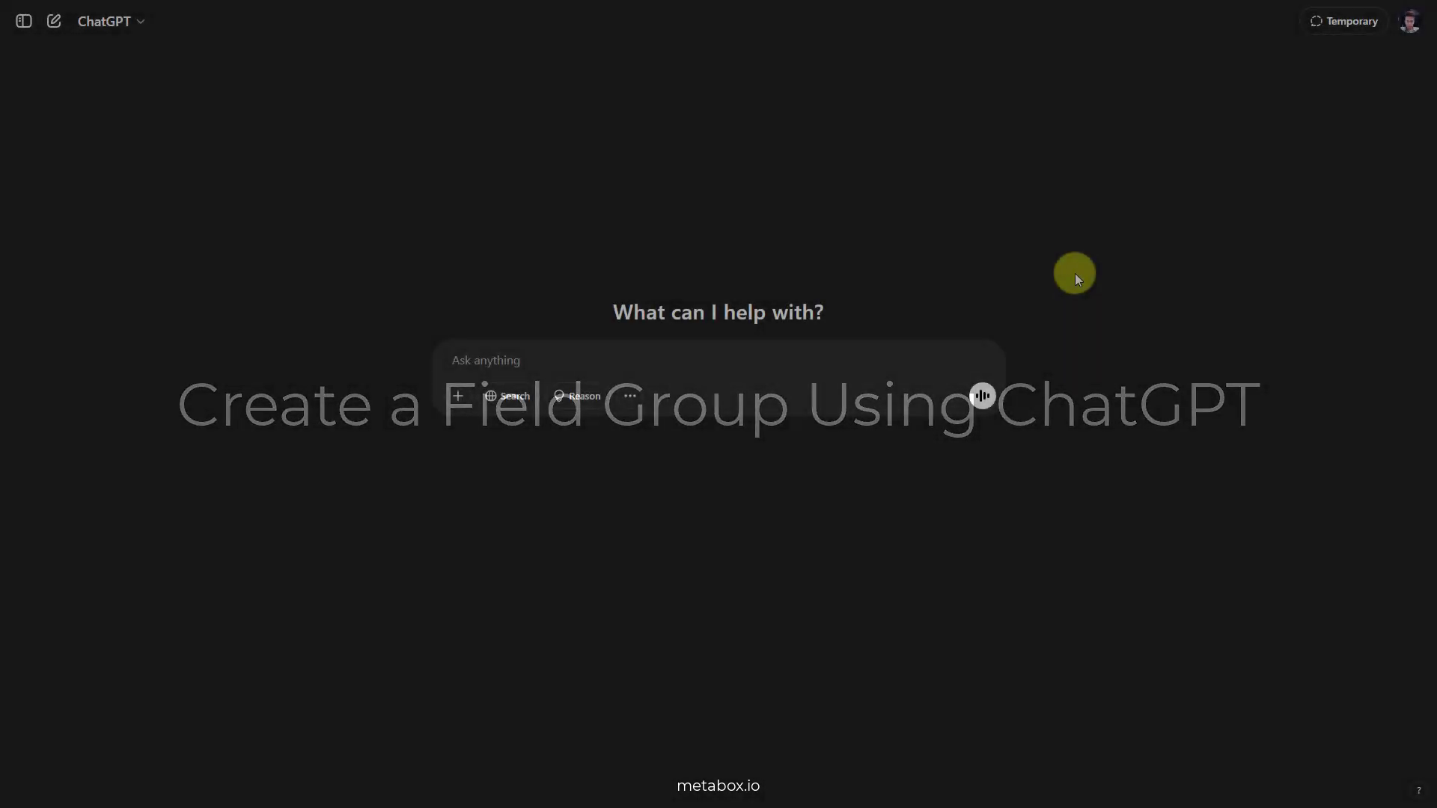
{"action": "left_click", "coordinate": [827, 366]}
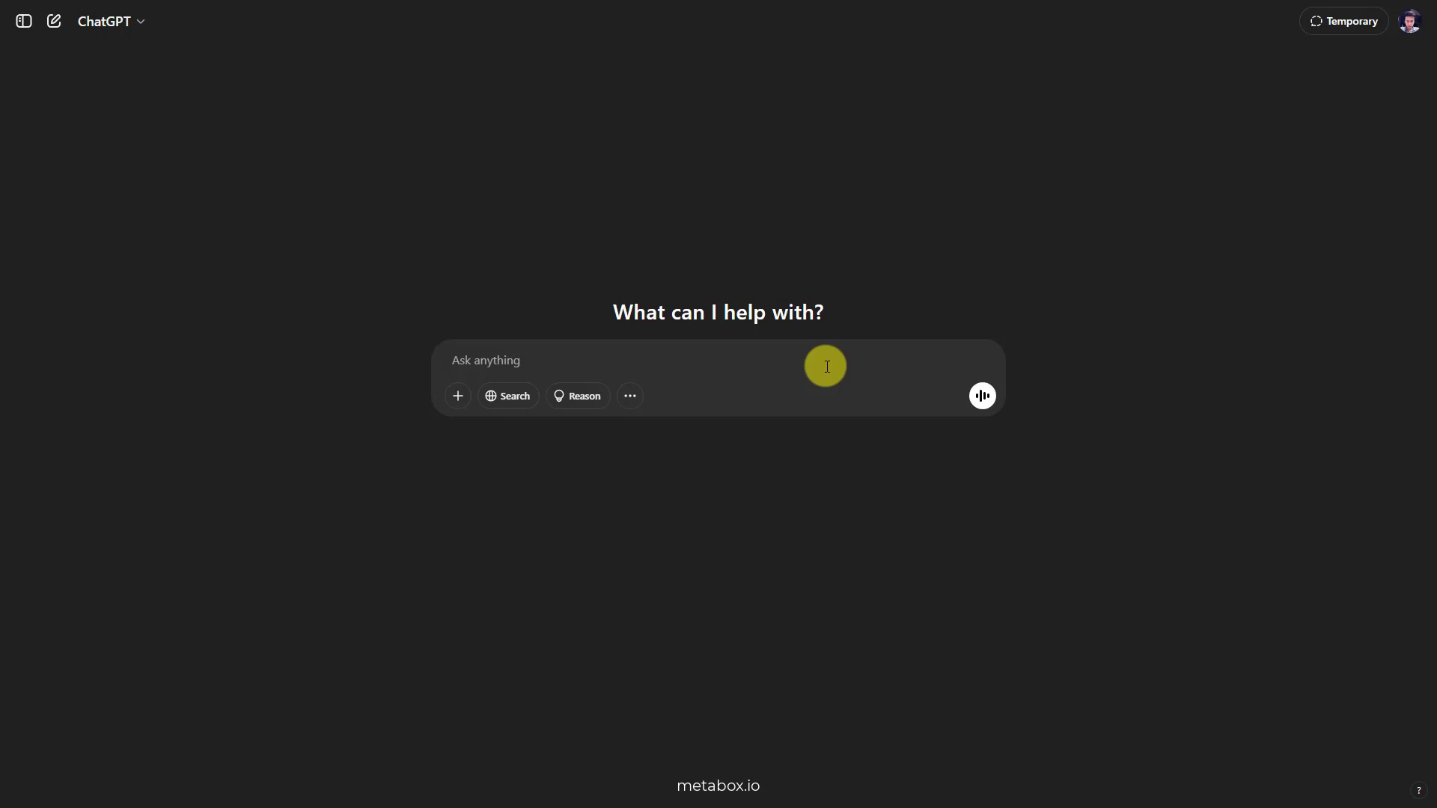
{"action": "type", "text": "Create a field group for Meta Box  plugin for Wordpress, for the \"event\" post type, that has the following fields: - Date: Type \"datetime\" - Location: Type \"text\" - Open Street Maps: Type \" Osm\", which refers to the Location field as \"address\" - Gallery: Type \"image_advanced\" Use the following schema:"}
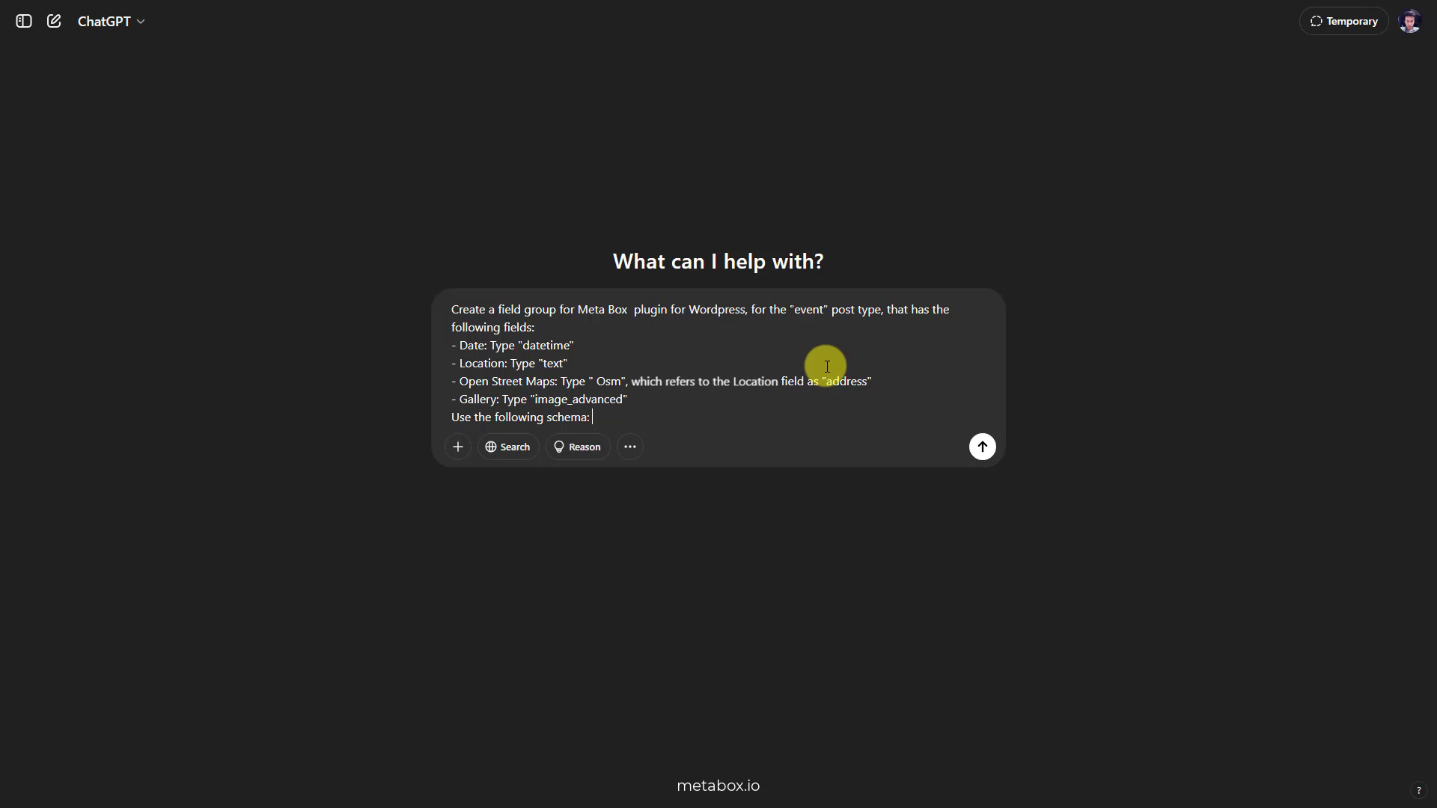
{"action": "type", "text": "https://schemas.metabox.io/field-group.json"}
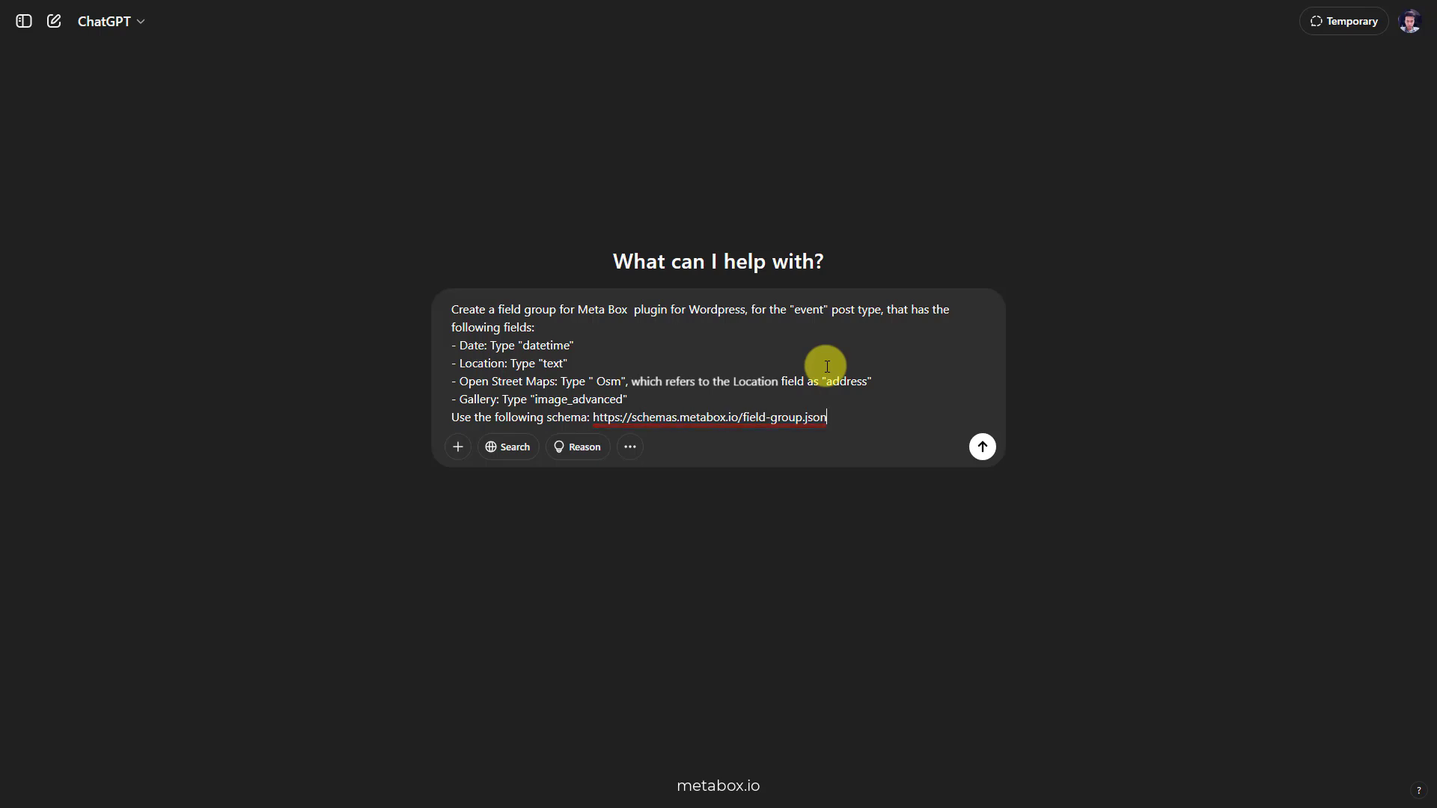
{"action": "left_click", "coordinate": [983, 447]}
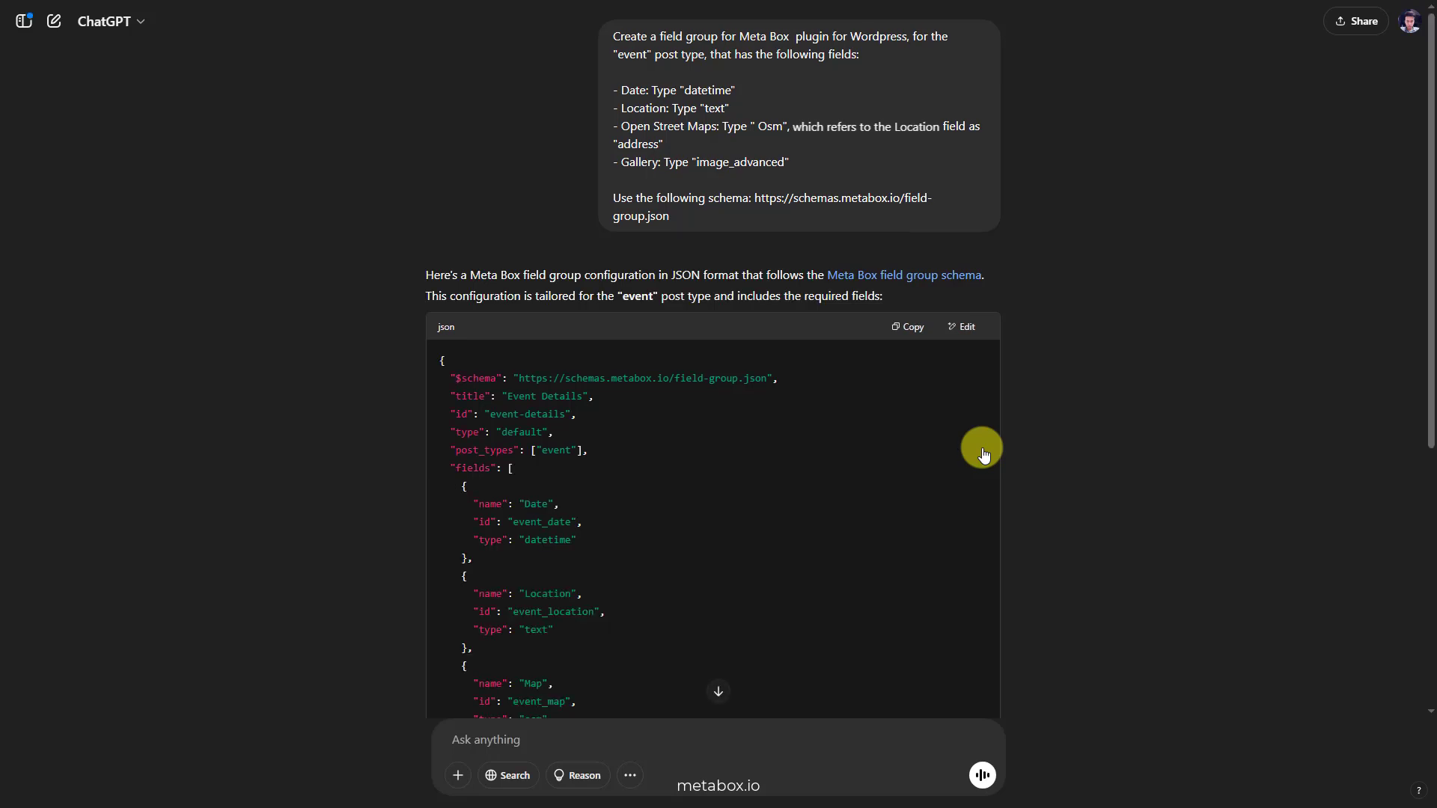
- Review the generated field group configuration and copy its JSON code
{"action": "scroll", "coordinate": [982, 448], "scroll_direction": "down", "scroll_amount": 4}
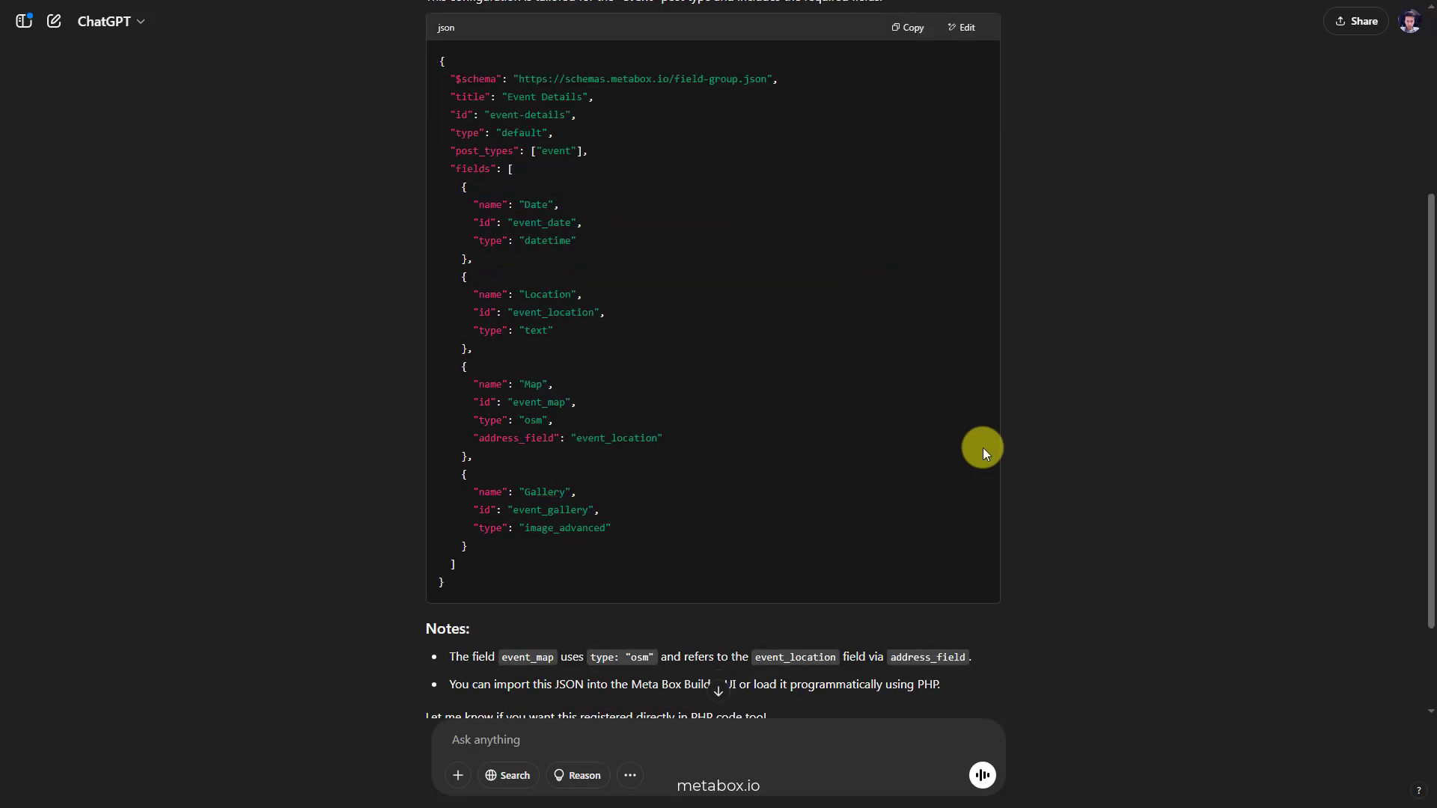
{"action": "scroll", "coordinate": [982, 447], "scroll_direction": "down", "scroll_amount": 2}
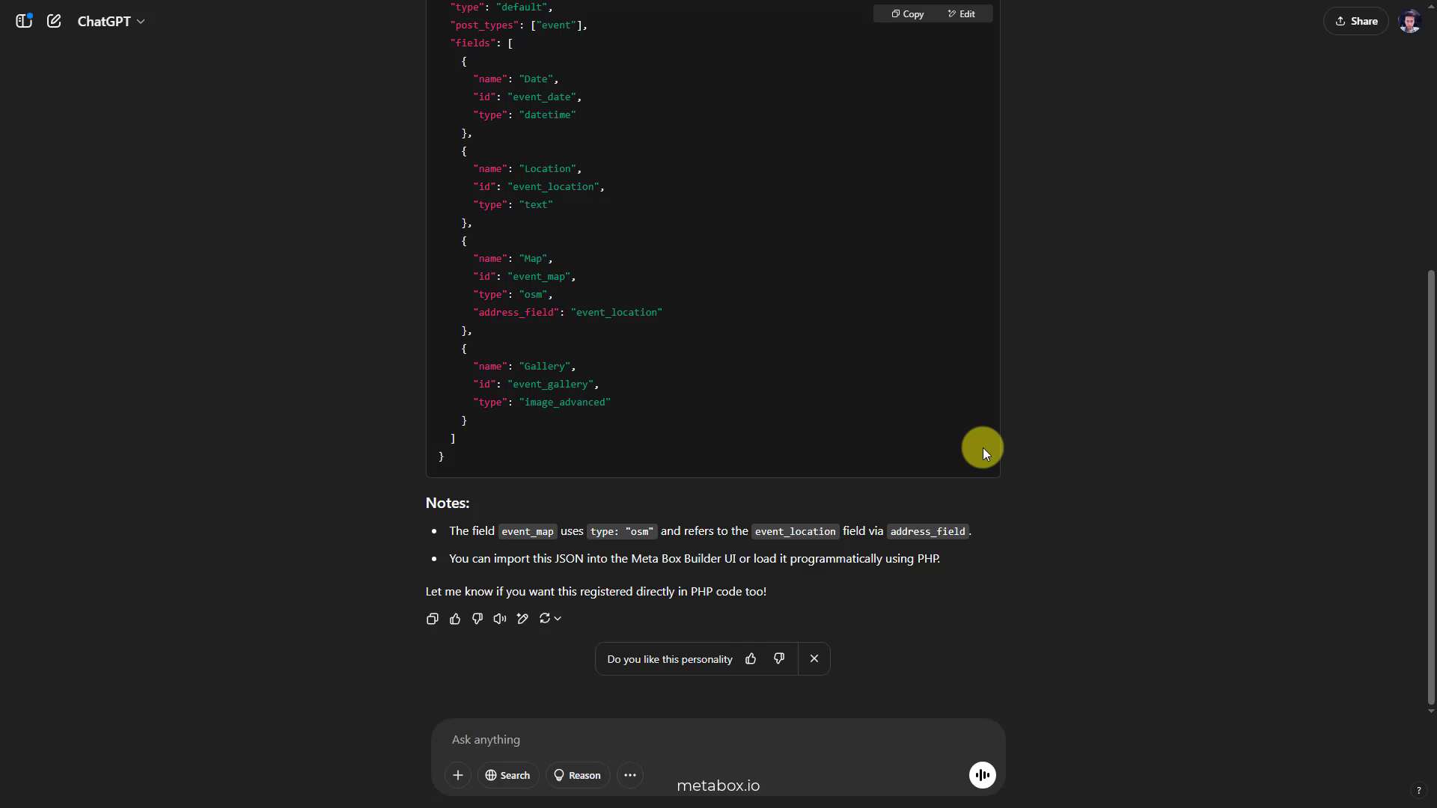
{"action": "scroll", "coordinate": [982, 447], "scroll_direction": "up", "scroll_amount": 3}
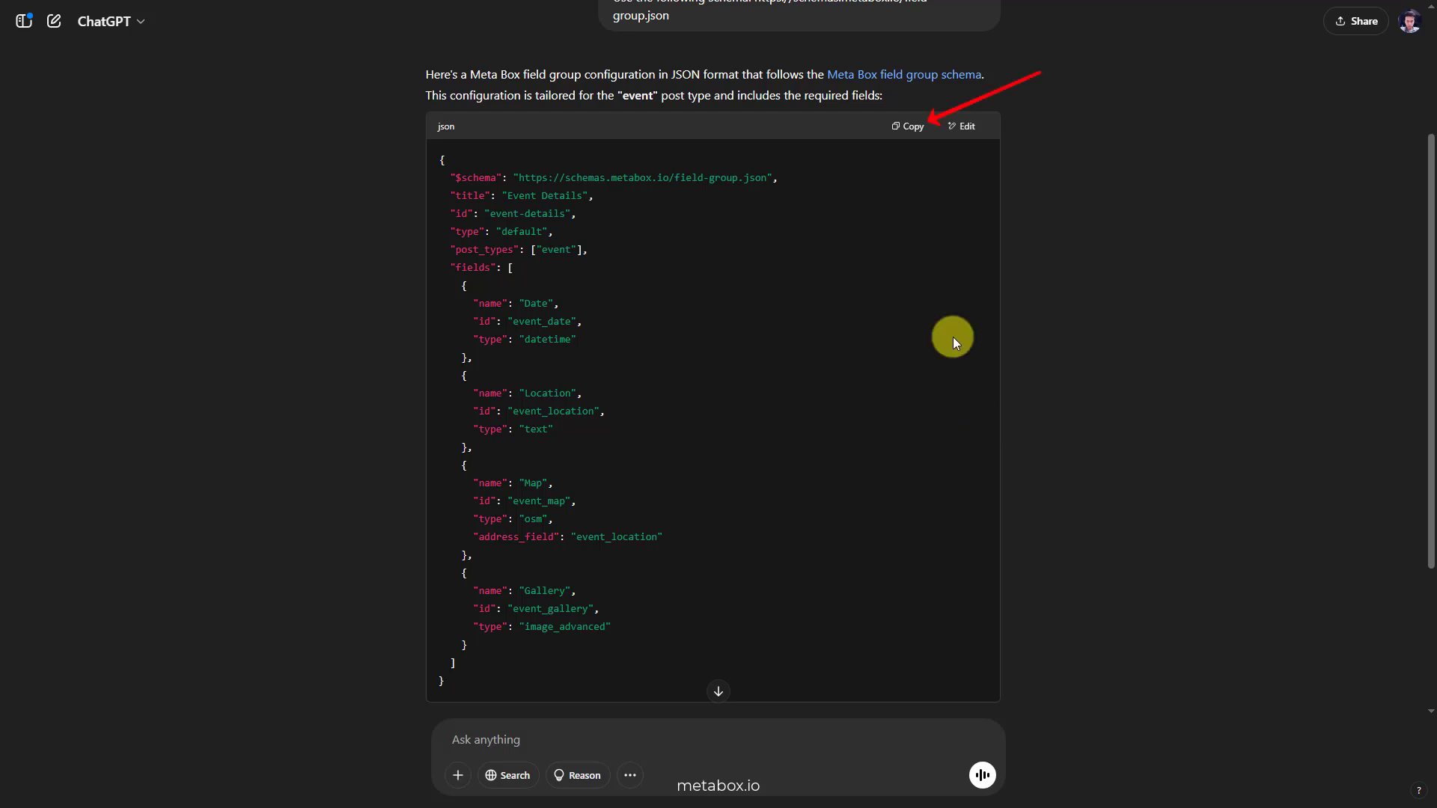
{"action": "left_click", "coordinate": [904, 133]}
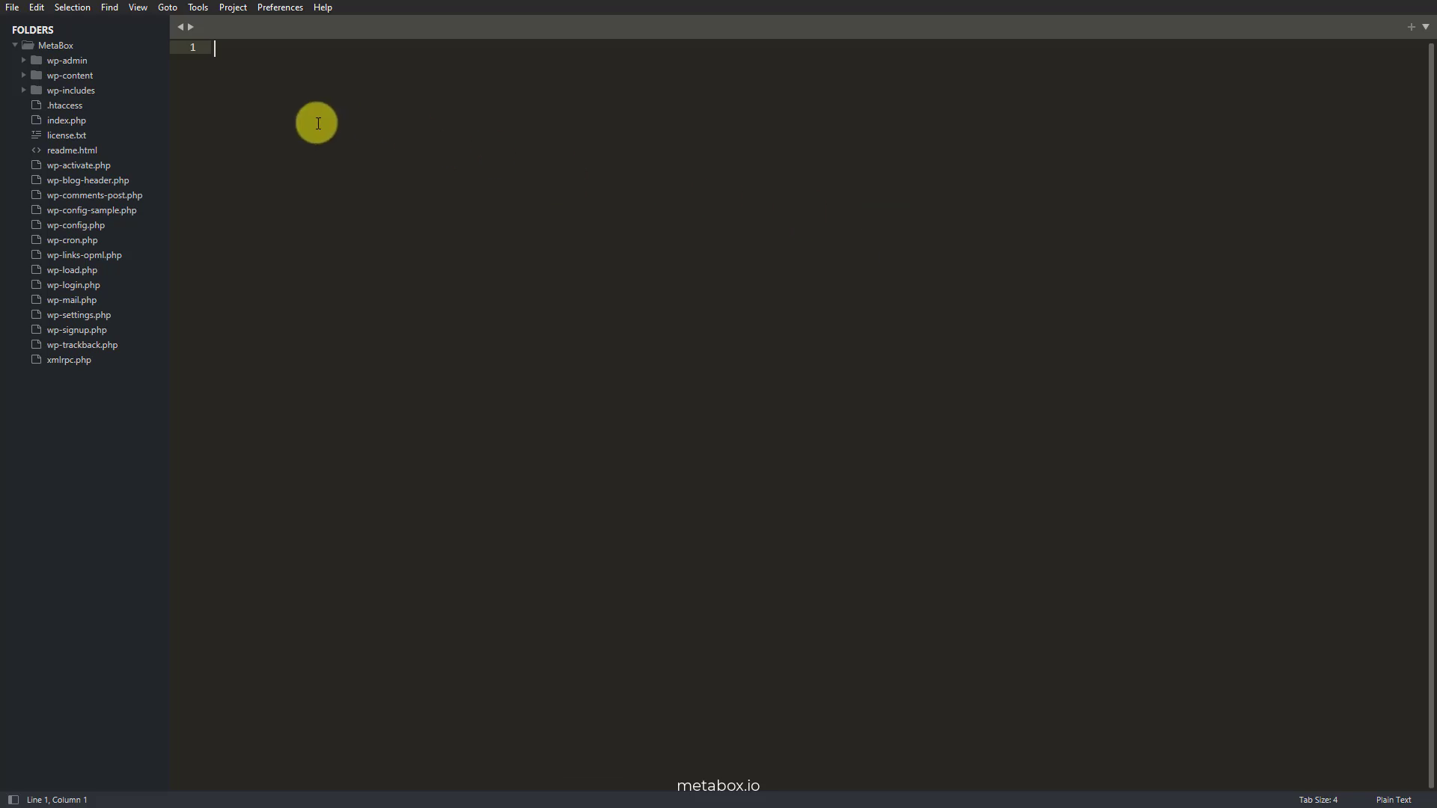
- Switch to the code editor and create a folder named mb-json inside wp-content/themes/twentytwentyfive
{"action": "left_click", "coordinate": [122, 77]}
{"action": "left_click", "coordinate": [88, 196]}
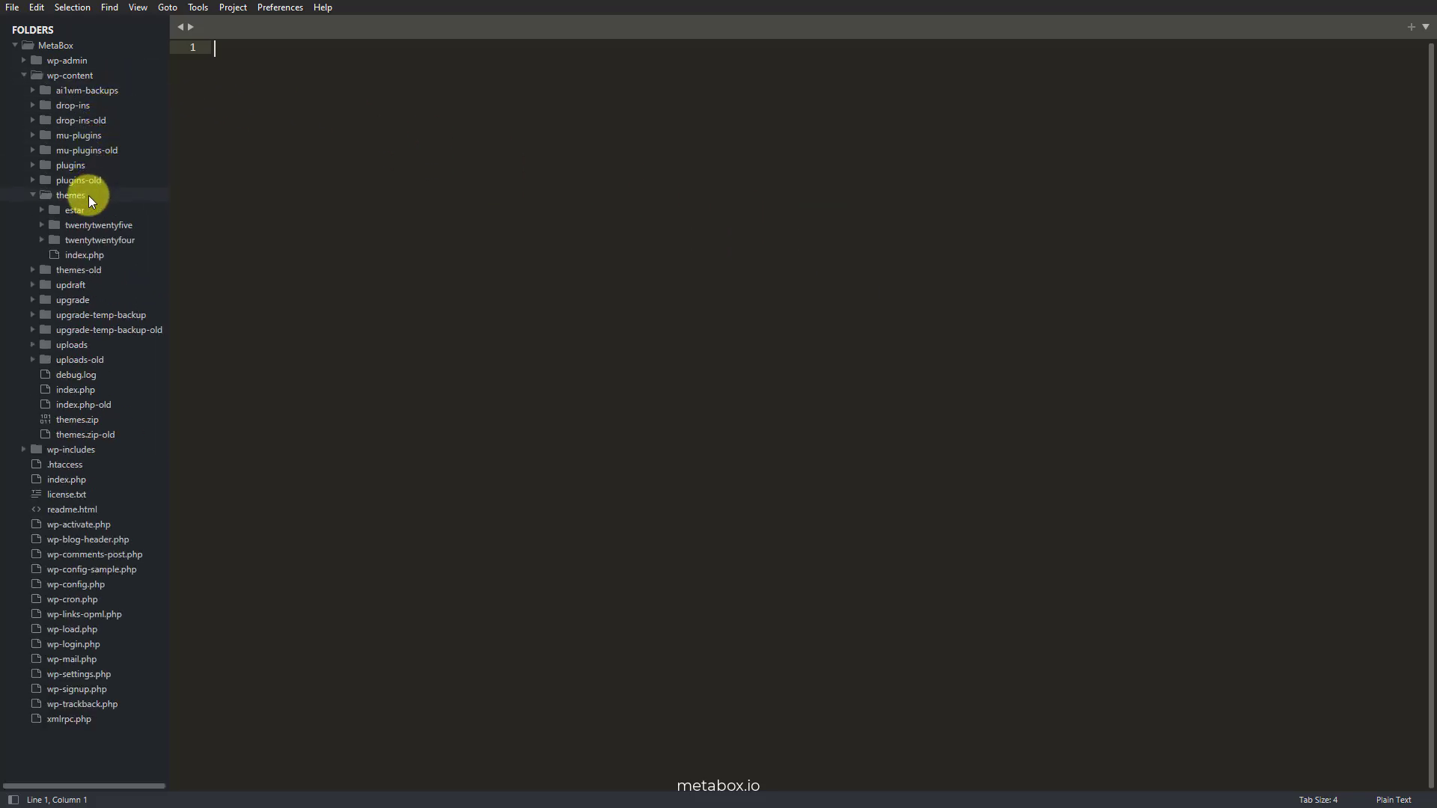
{"action": "left_click", "coordinate": [145, 223]}
{"action": "right_click", "coordinate": [145, 223]}
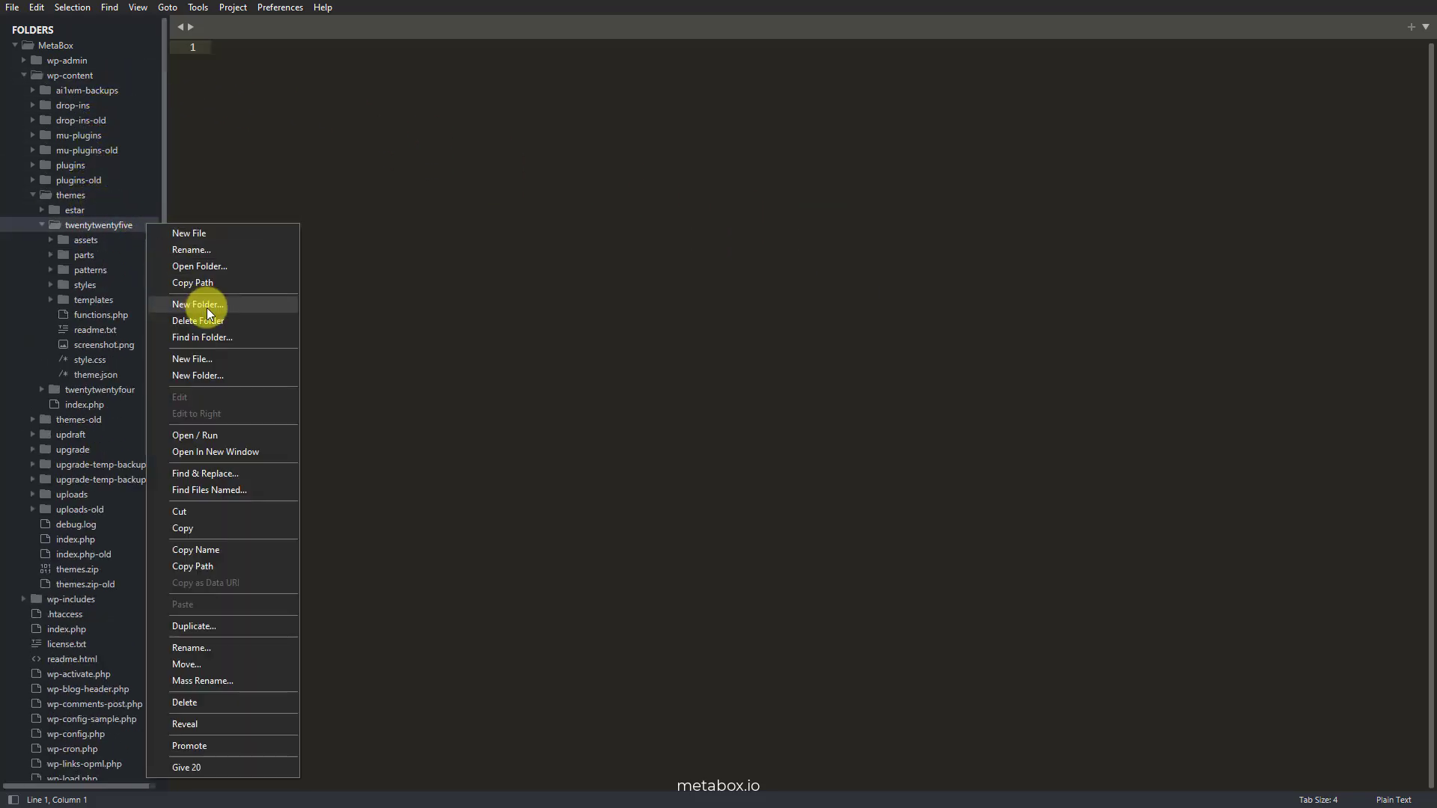
{"action": "left_click", "coordinate": [238, 379]}
{"action": "type", "text": "mb-json"}
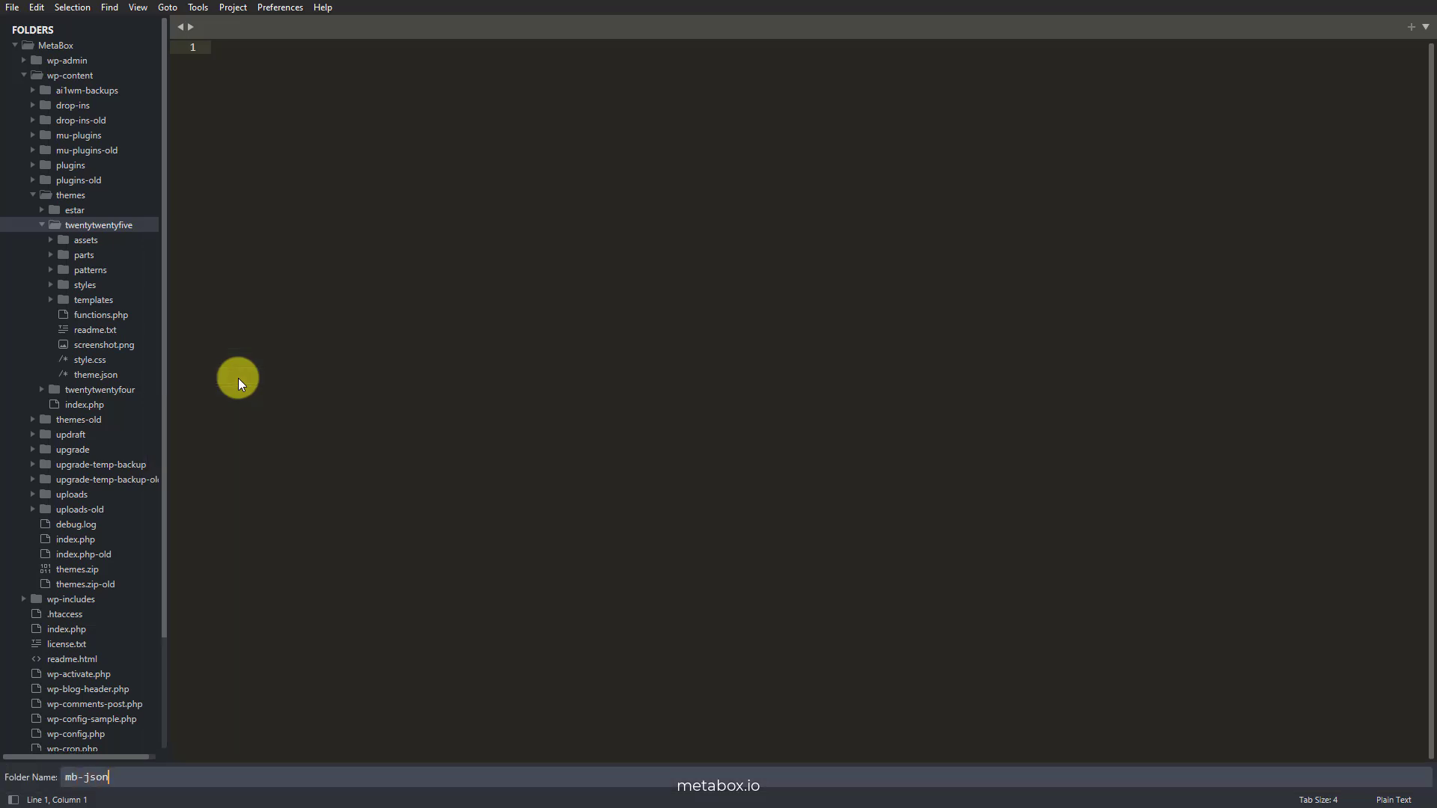
{"action": "key", "text": "Return"}
- Create the file event-information.json in the mb-json folder and paste the copied JSON code into it
{"action": "right_click", "coordinate": [125, 257]}
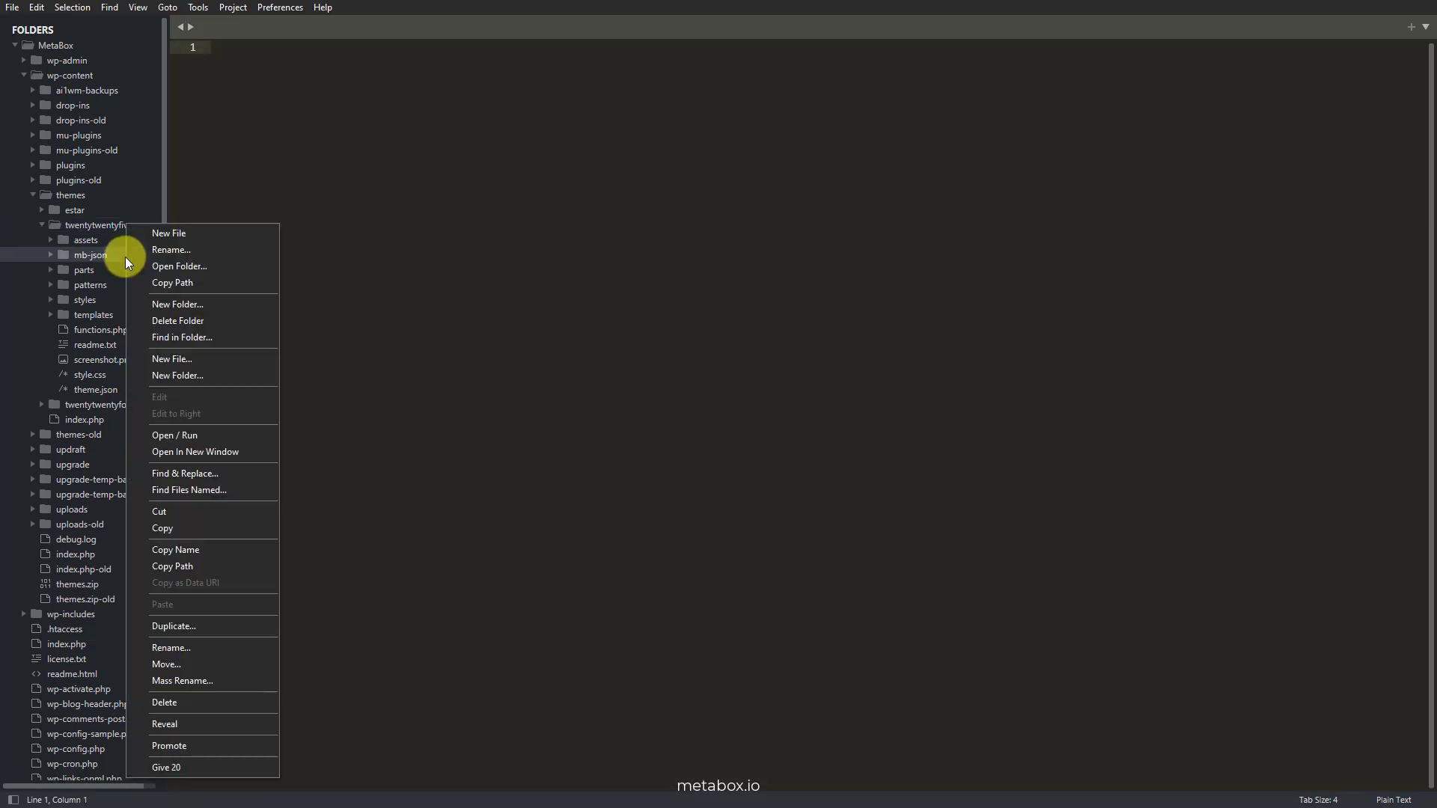
{"action": "left_click", "coordinate": [195, 356]}
{"action": "type", "text": "event-information.json"}
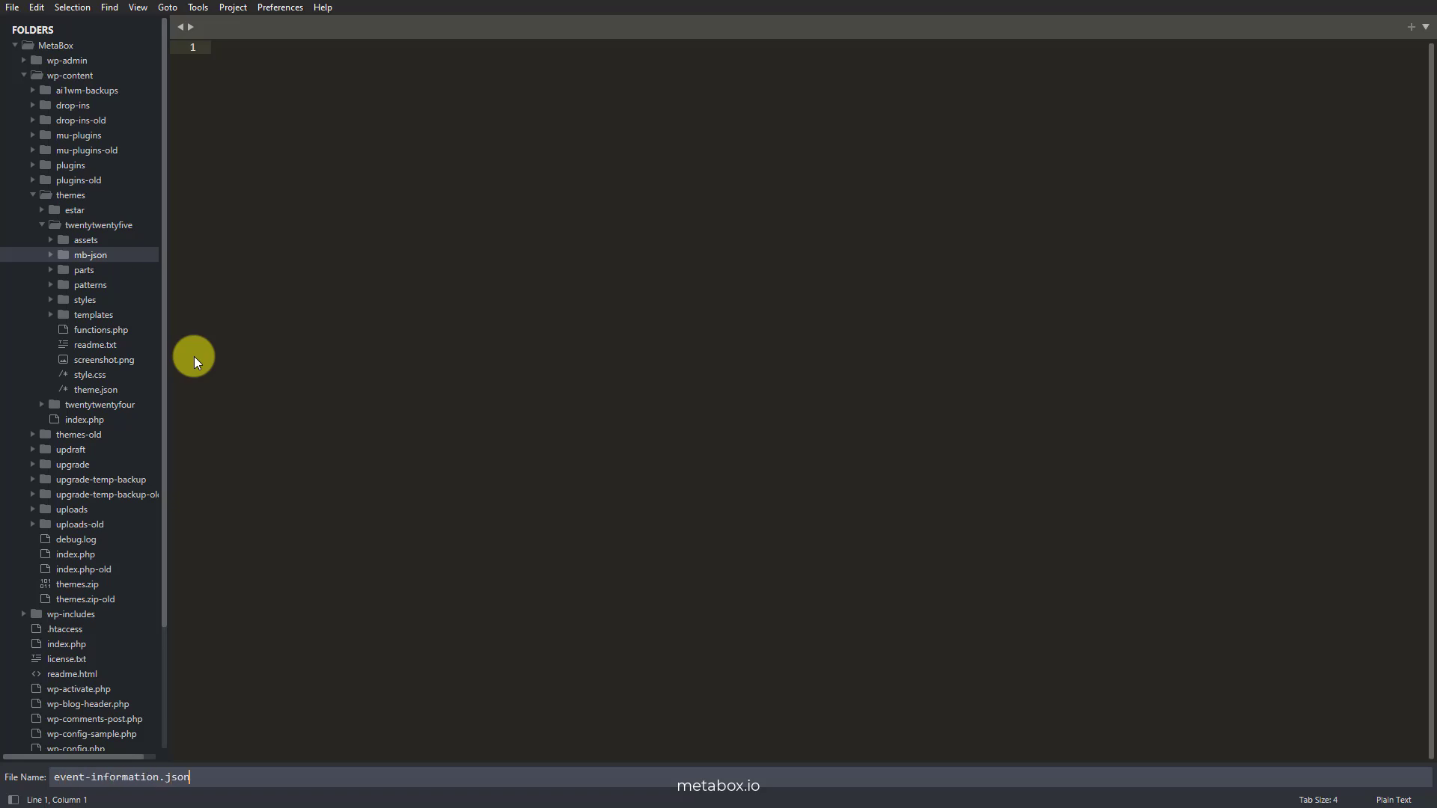
{"action": "key", "text": "Return"}
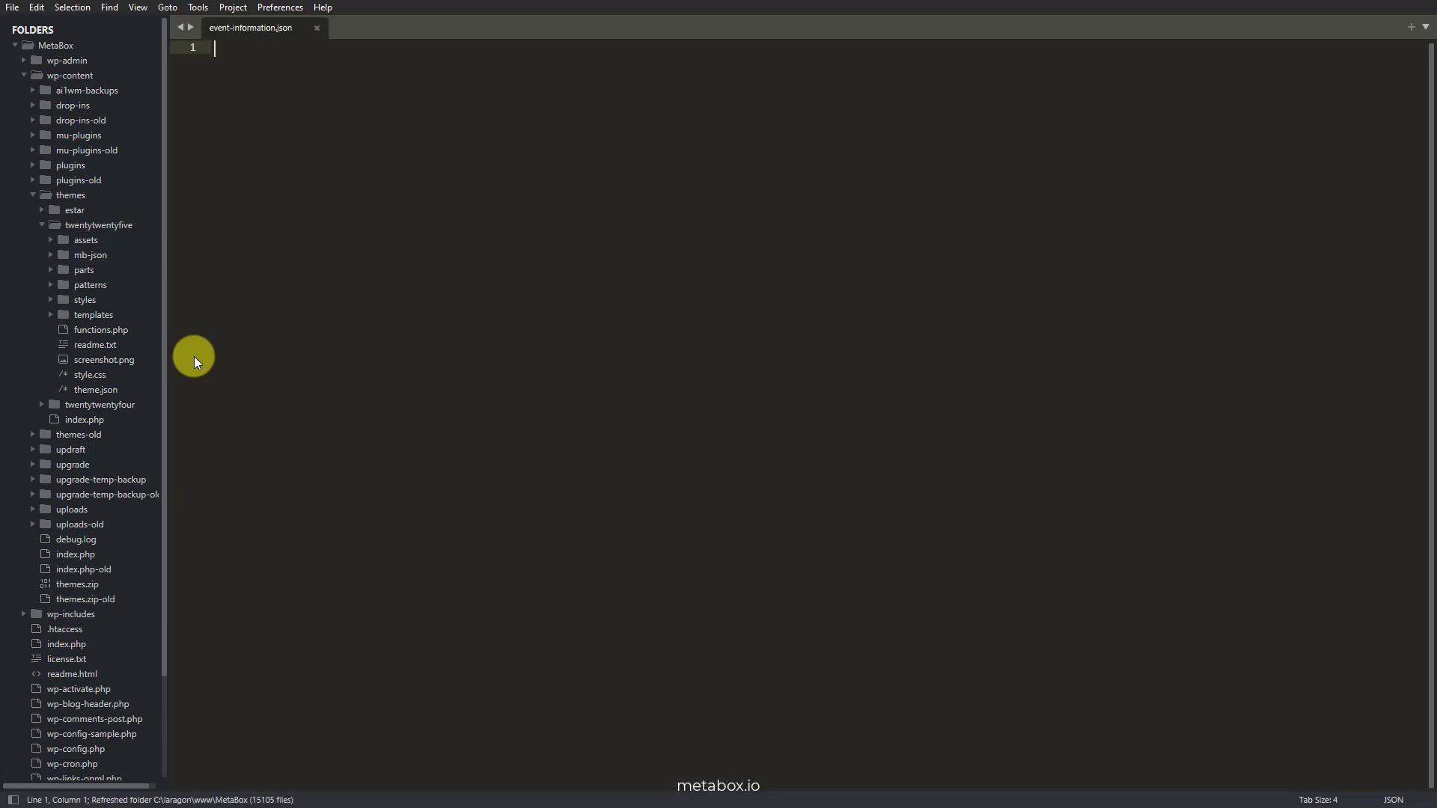
{"action": "left_click", "coordinate": [125, 252]}
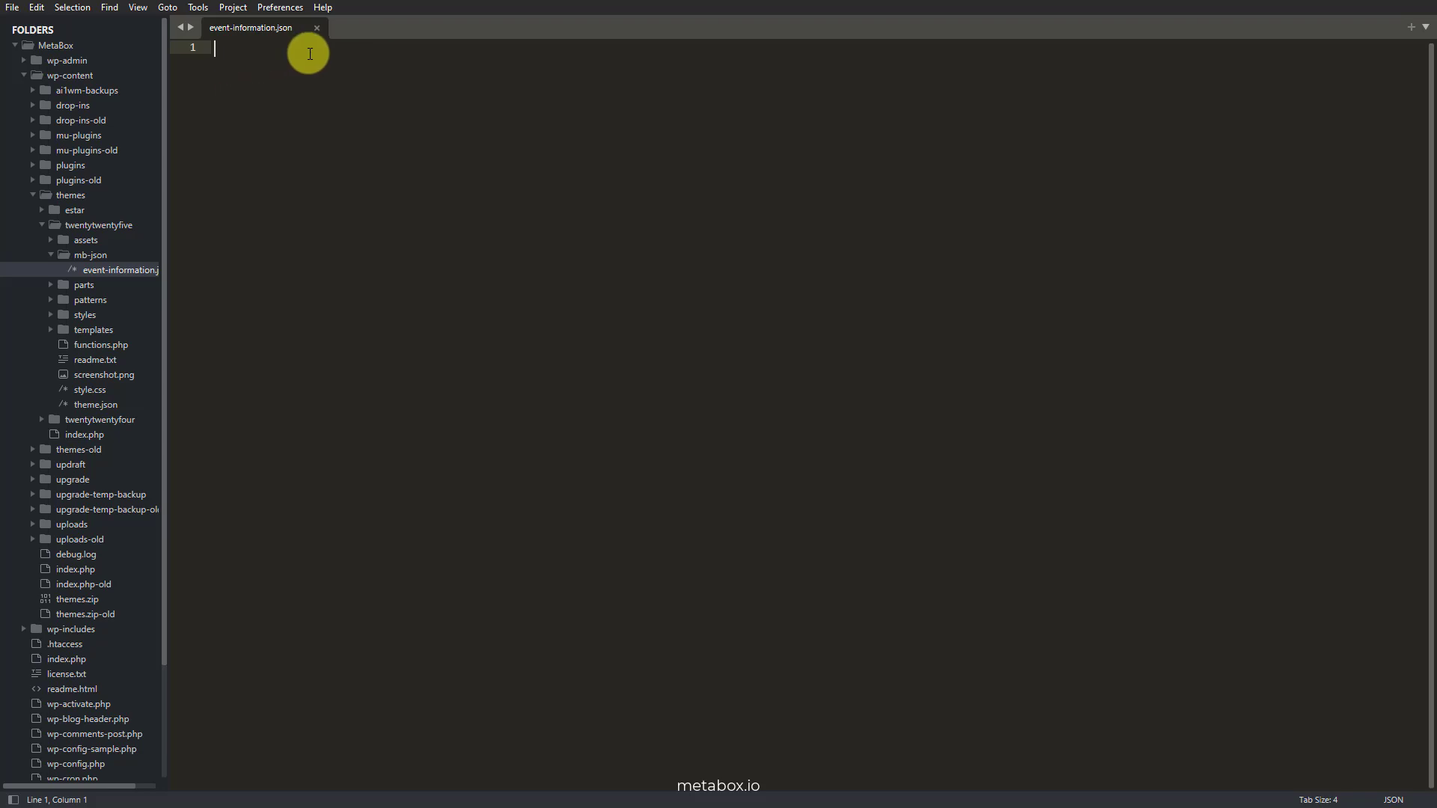
{"action": "key", "text": "ctrl+v"}
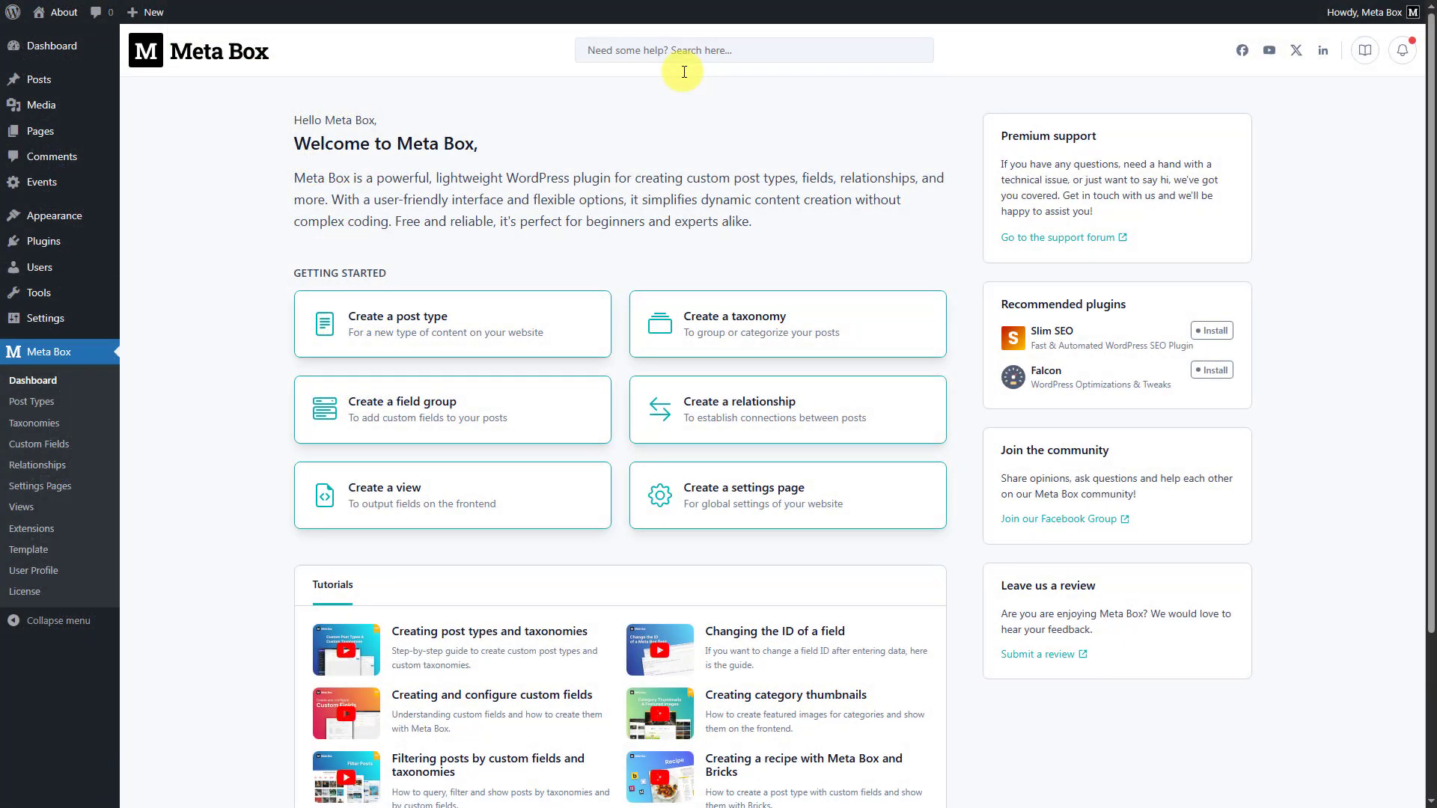
- In WordPress, find the Event Details field group available for sync in Meta Box custom fields and sync its JSON changes
{"action": "left_click", "coordinate": [68, 449]}
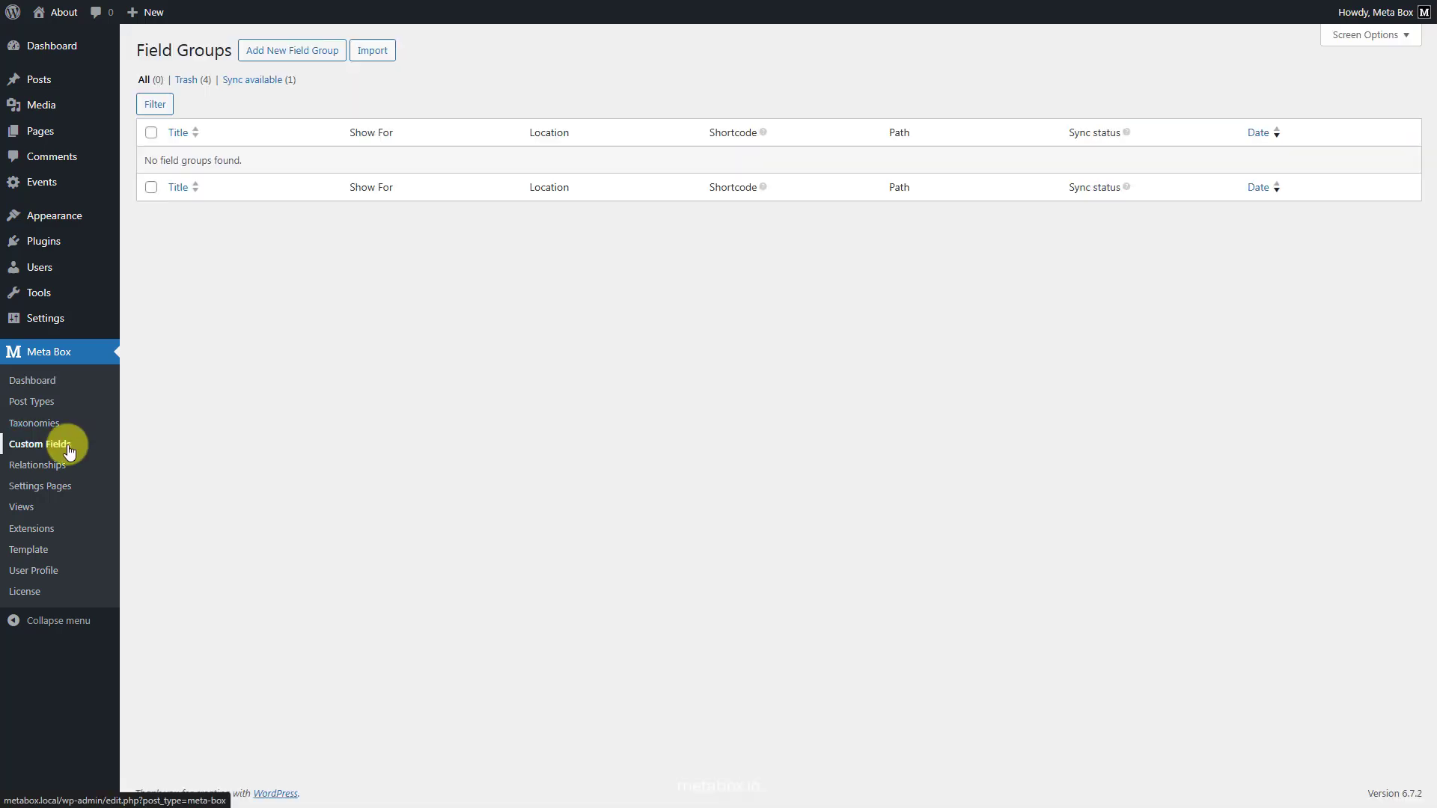
{"action": "left_click", "coordinate": [267, 80]}
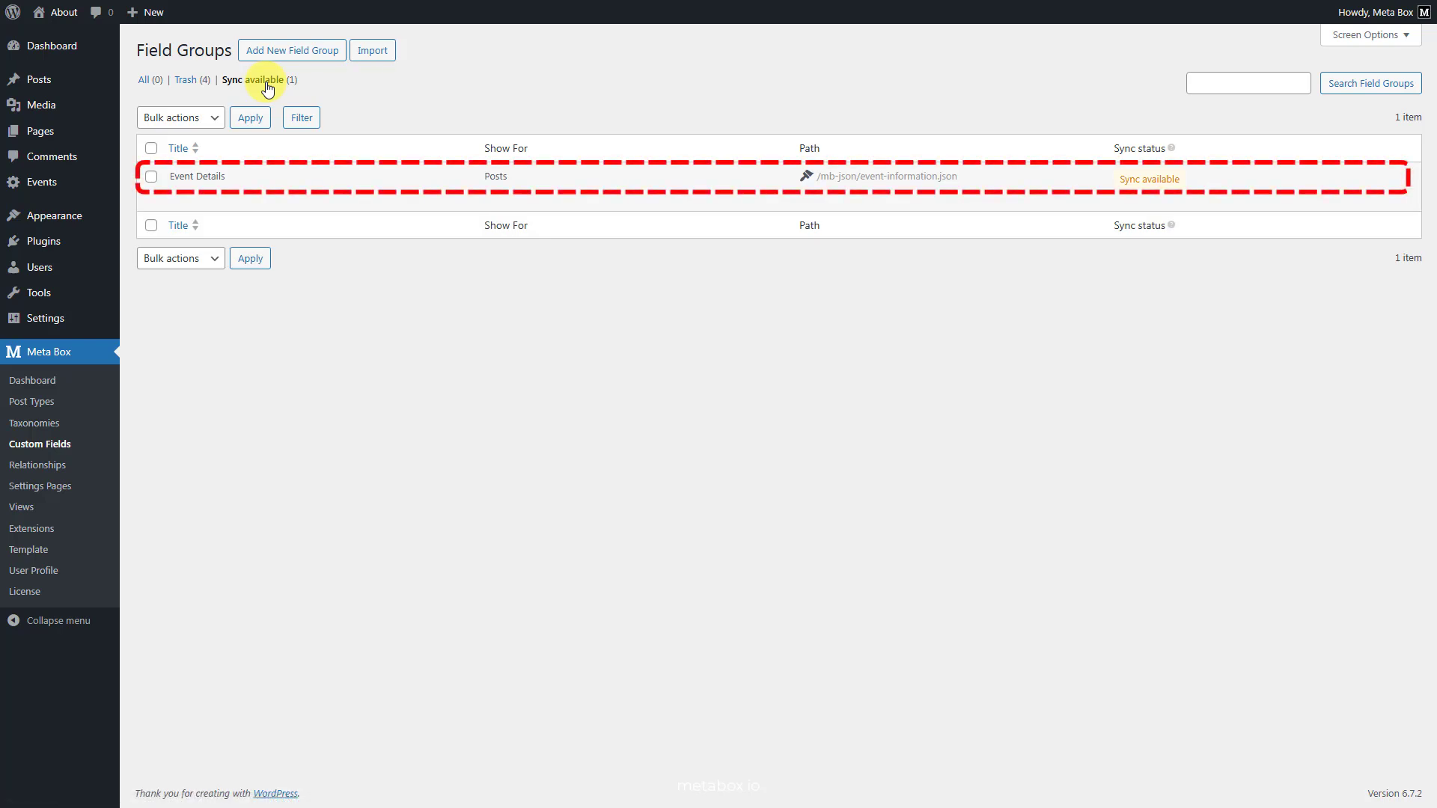
{"action": "left_click", "coordinate": [1158, 198]}
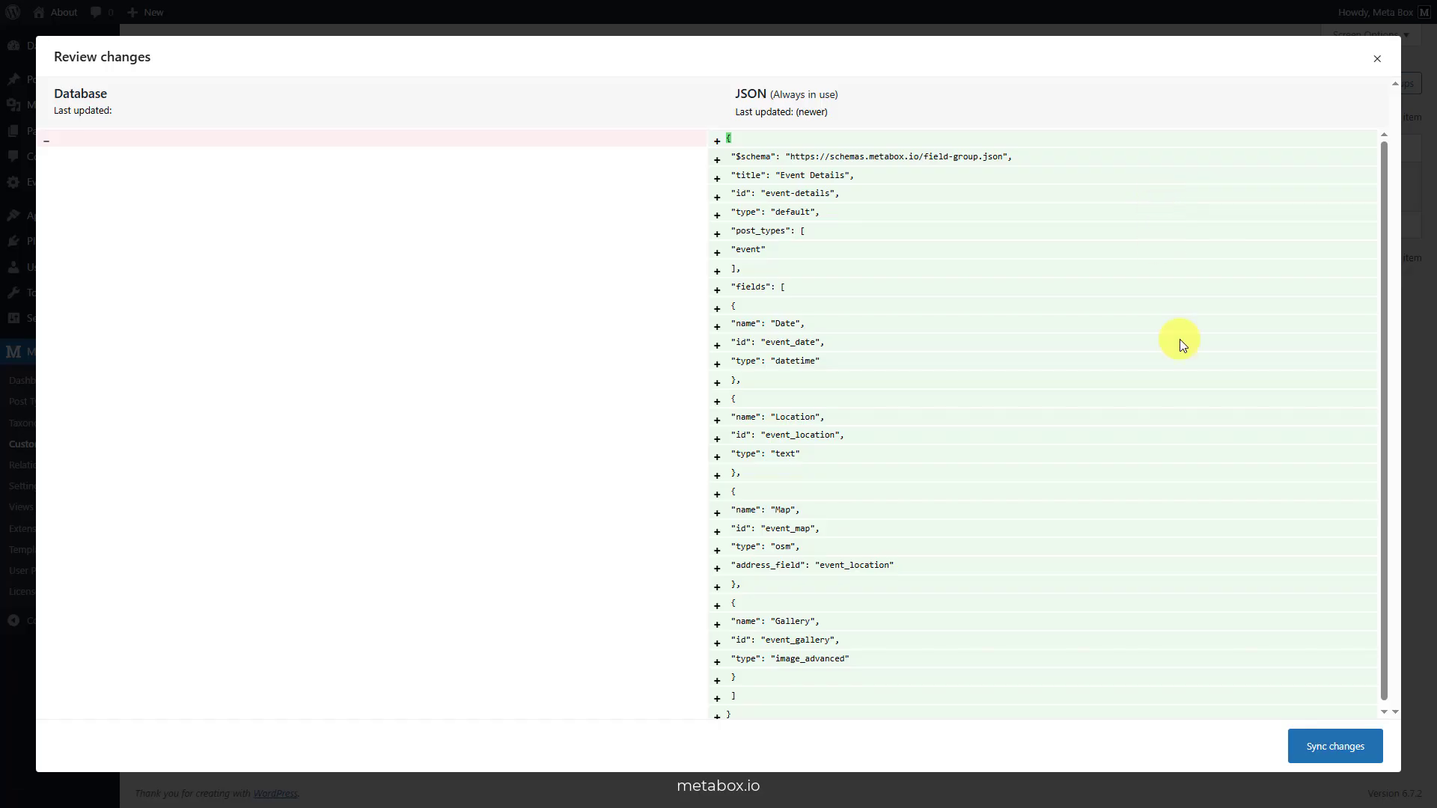
{"action": "left_click", "coordinate": [1309, 742]}
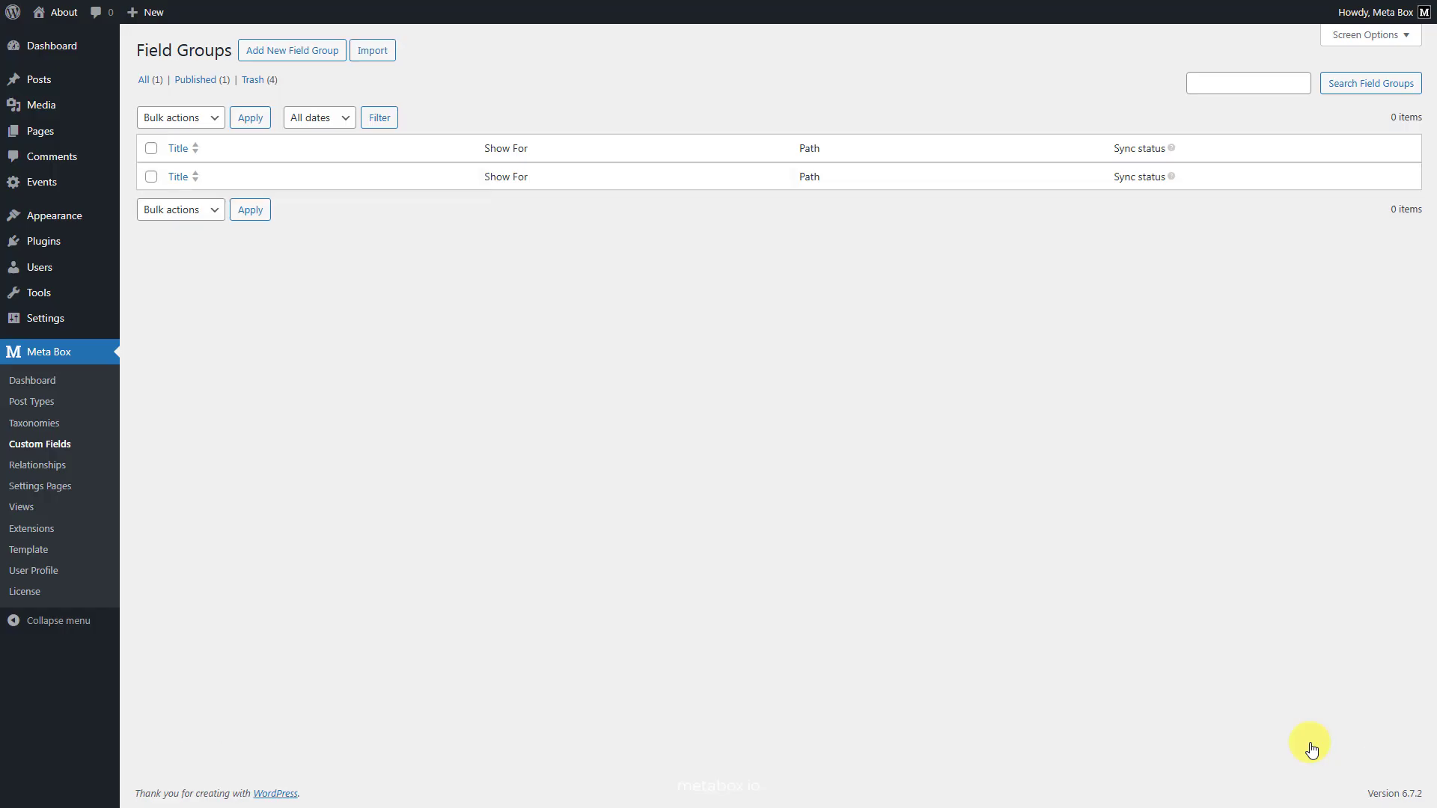
- Open the Event Details field group for editing and examine the general settings of its Date, Location, Map and Gallery fields
{"action": "left_click", "coordinate": [154, 83]}
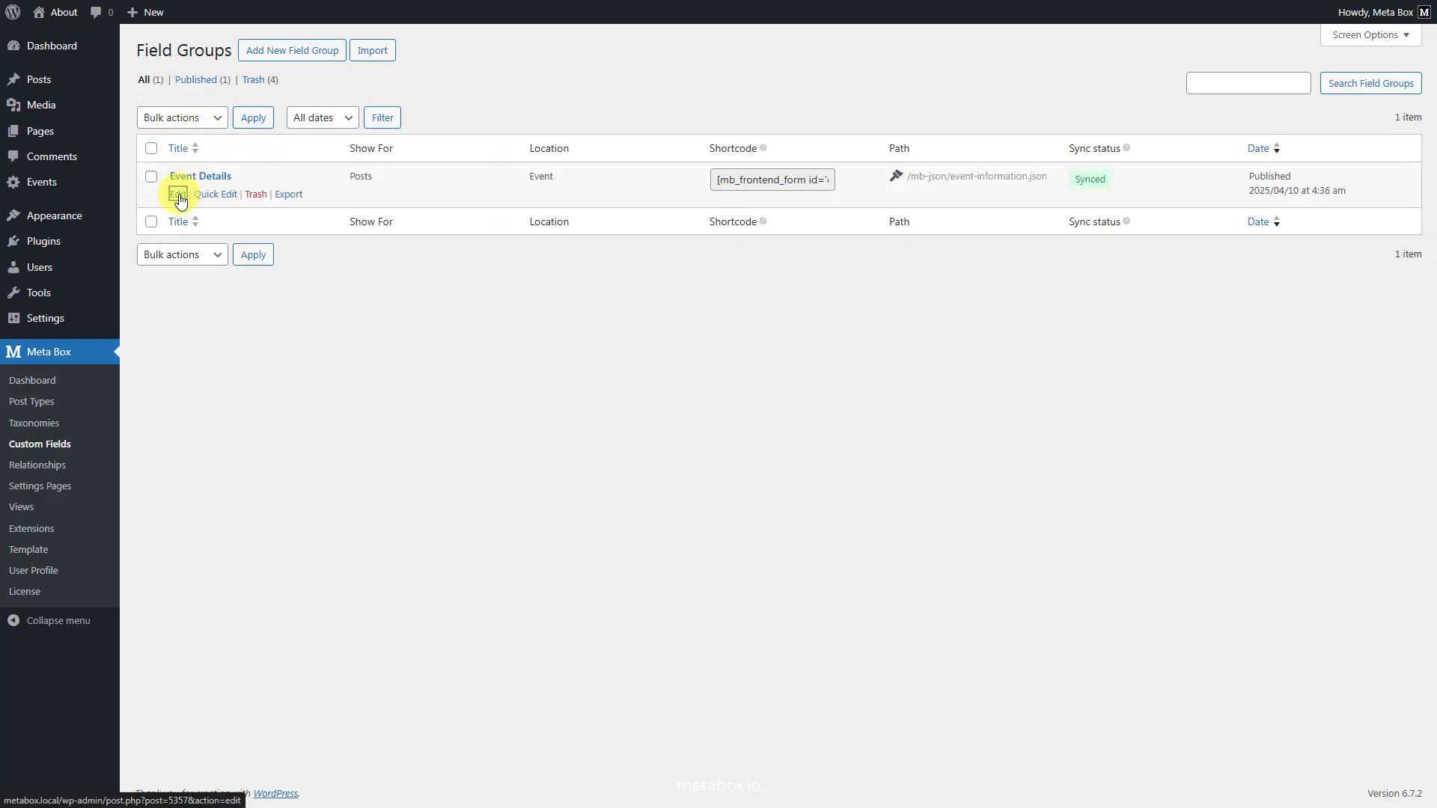
{"action": "left_click", "coordinate": [178, 190]}
{"action": "left_click", "coordinate": [368, 214]}
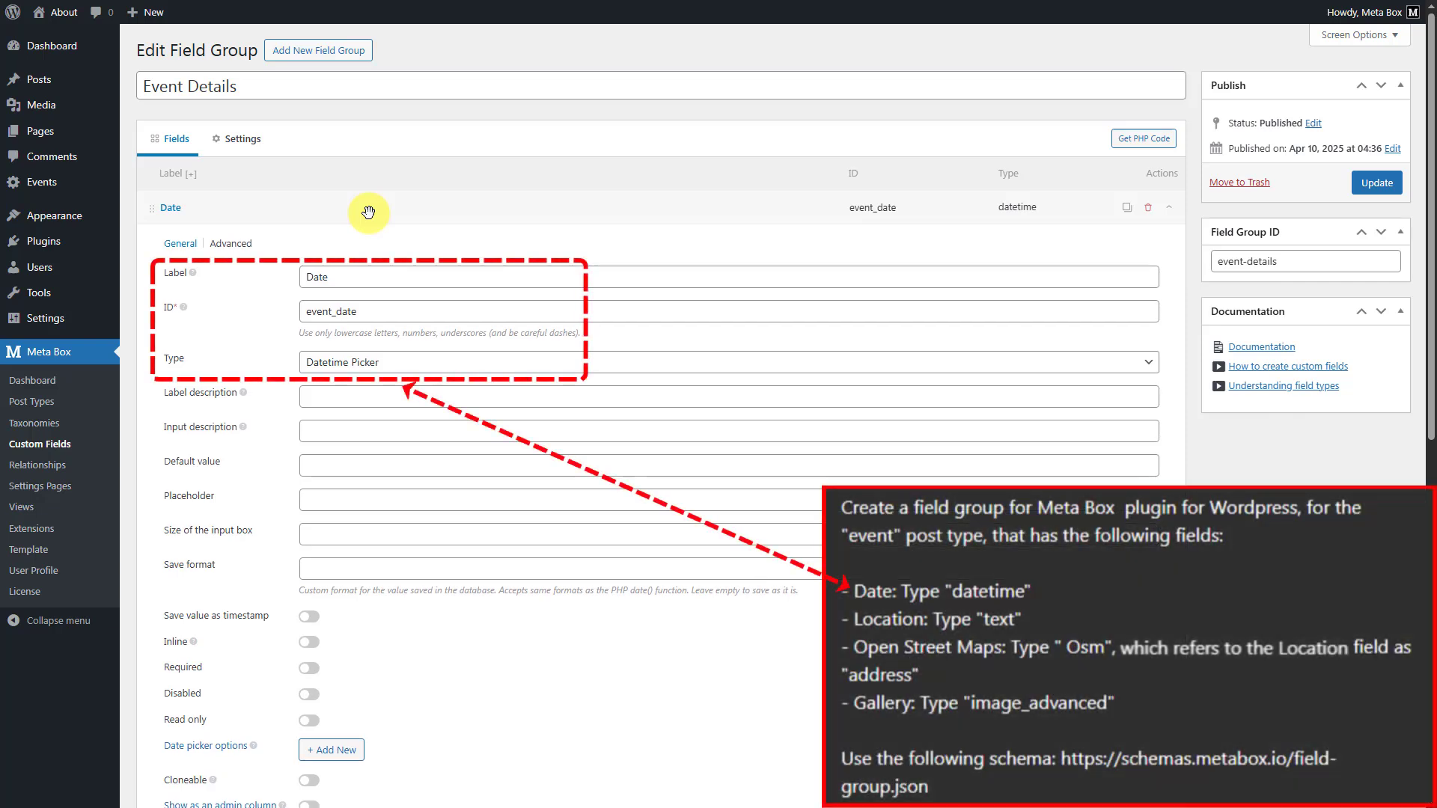
{"action": "left_click", "coordinate": [368, 212]}
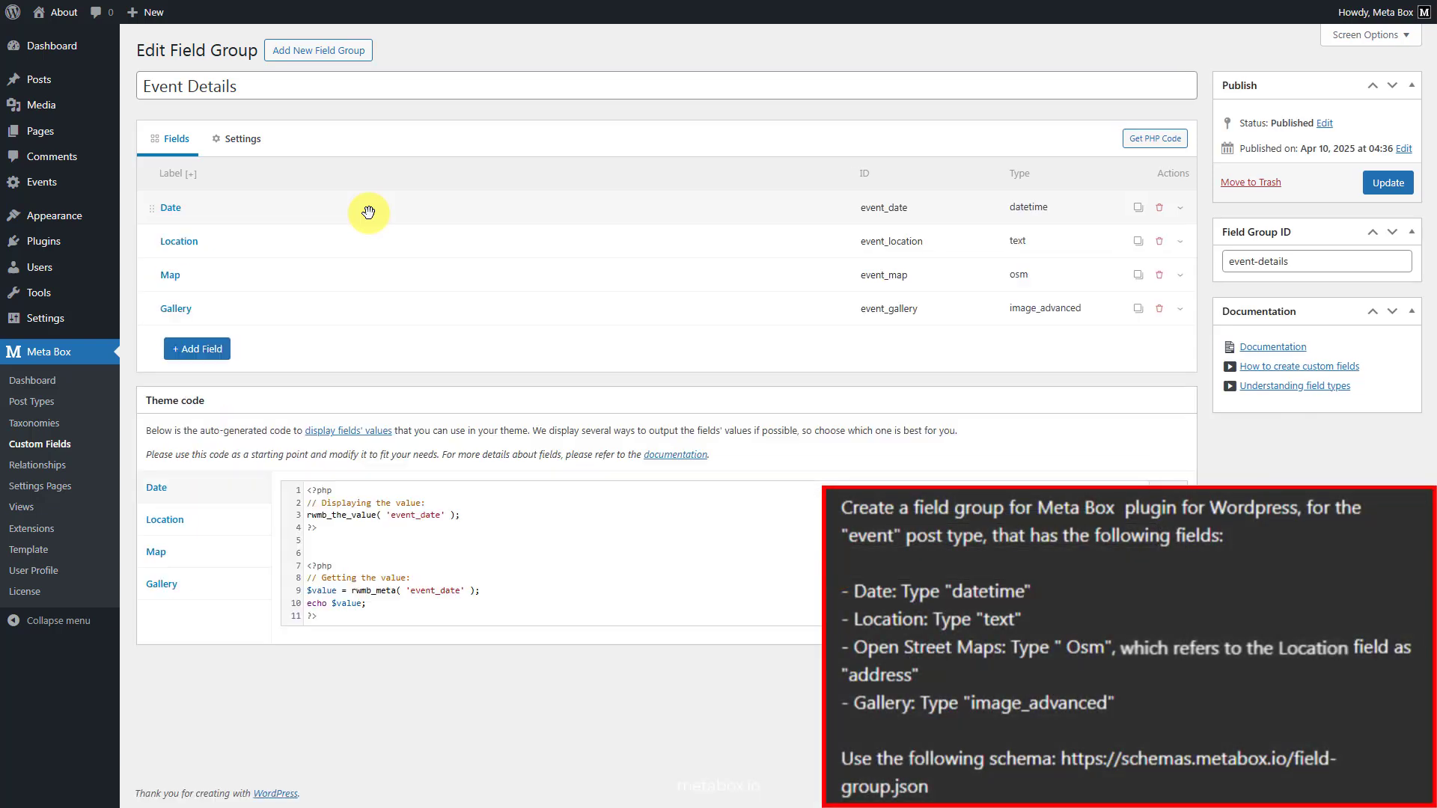
{"action": "left_click", "coordinate": [378, 237]}
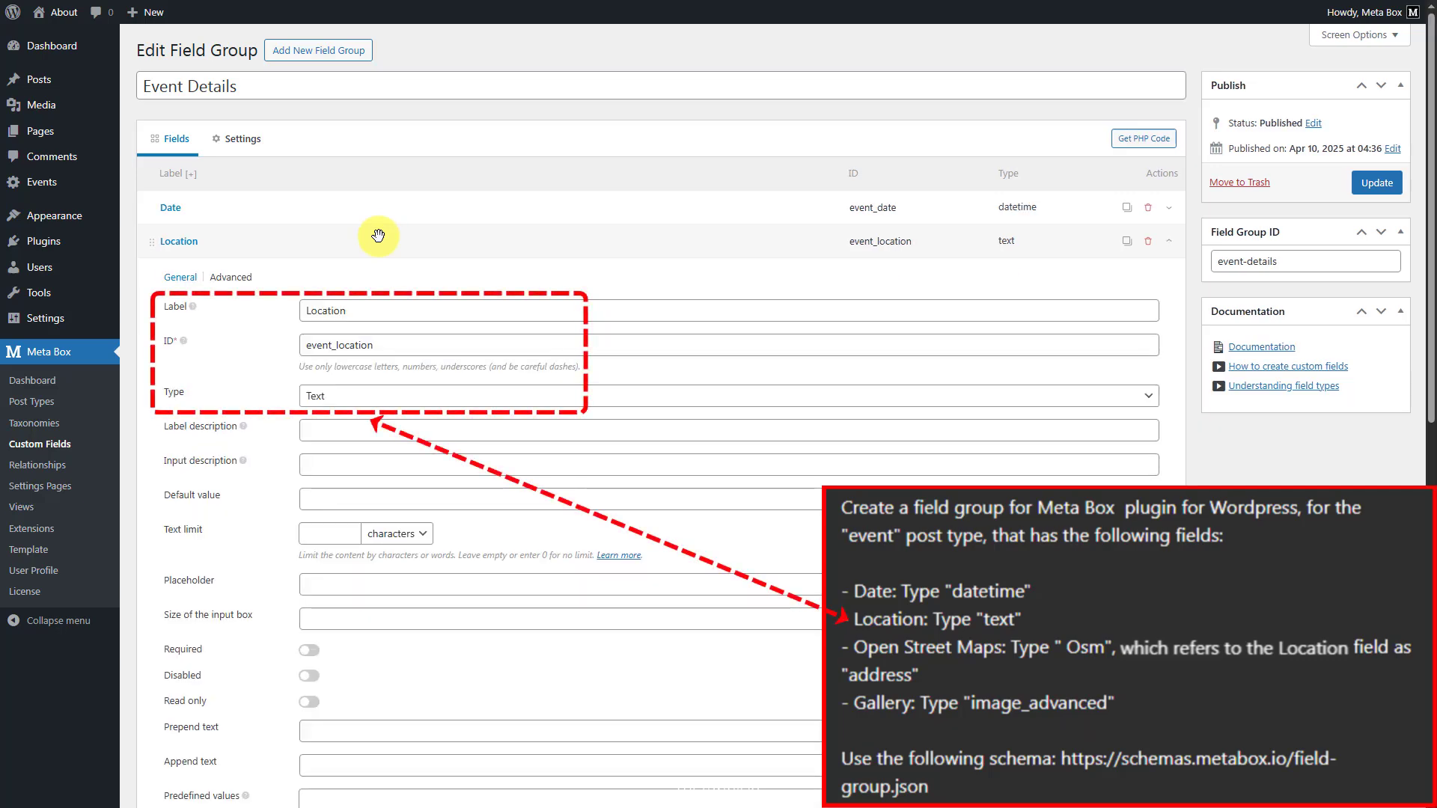
{"action": "left_click", "coordinate": [376, 235]}
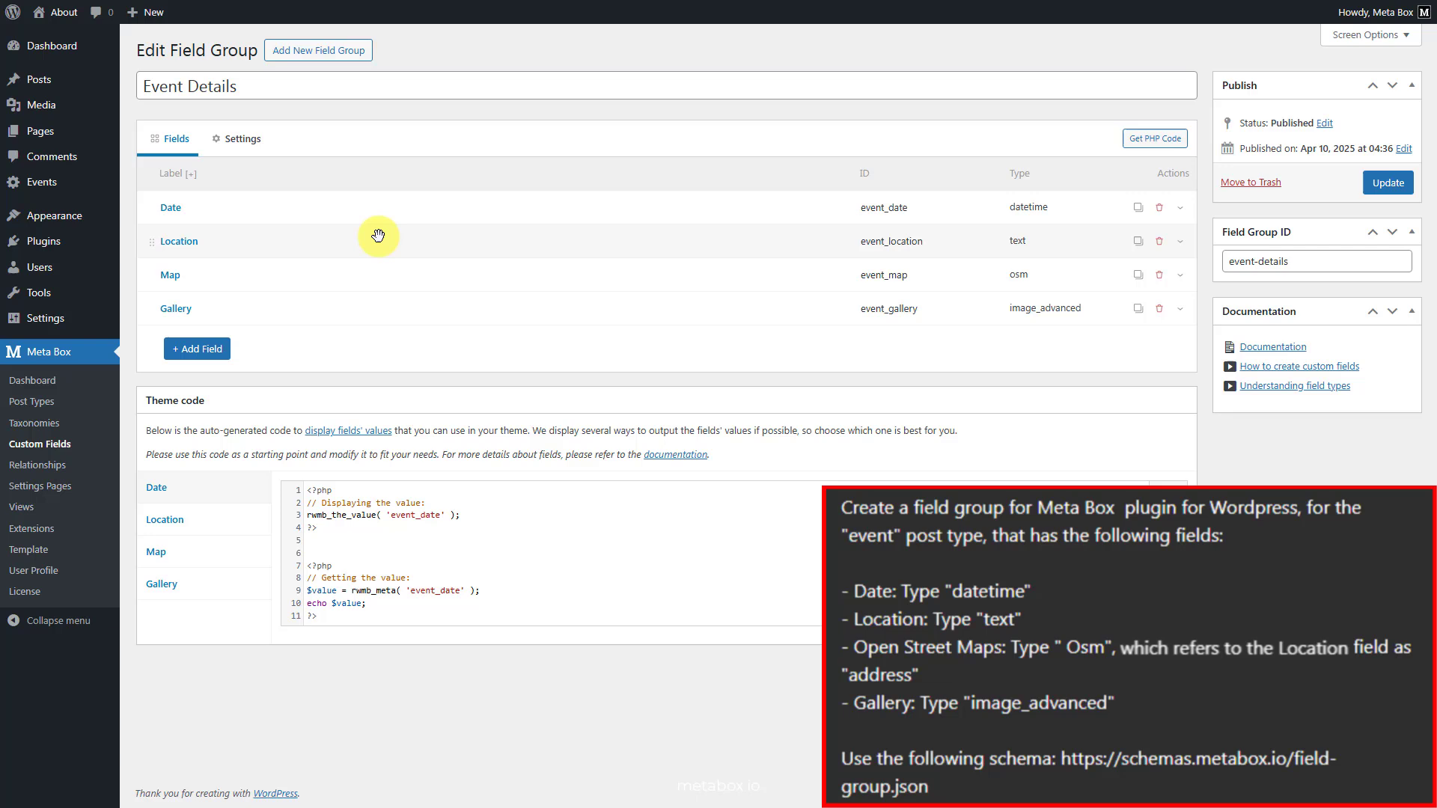
{"action": "left_click", "coordinate": [376, 274]}
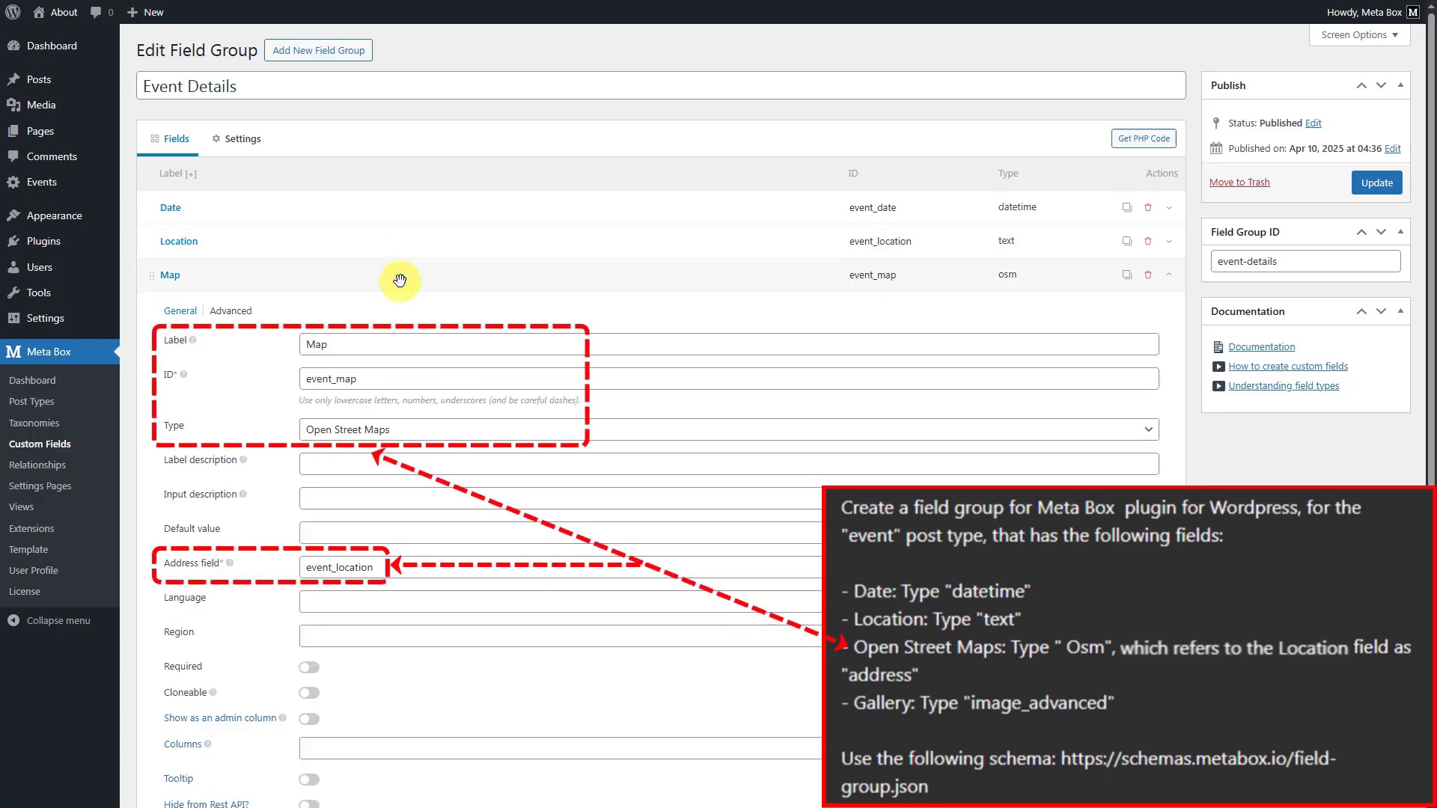
{"action": "left_click", "coordinate": [397, 278]}
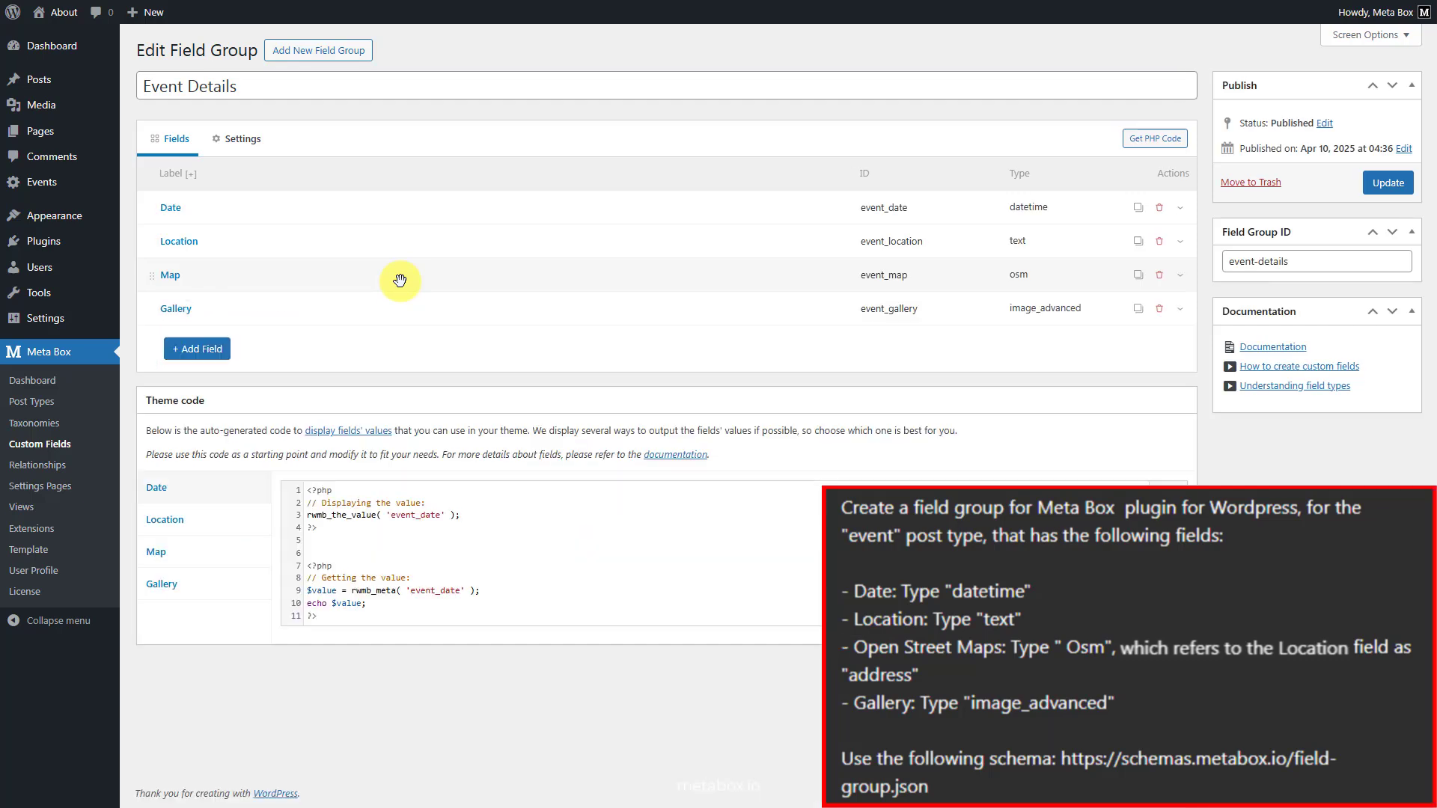
{"action": "left_click", "coordinate": [373, 311]}
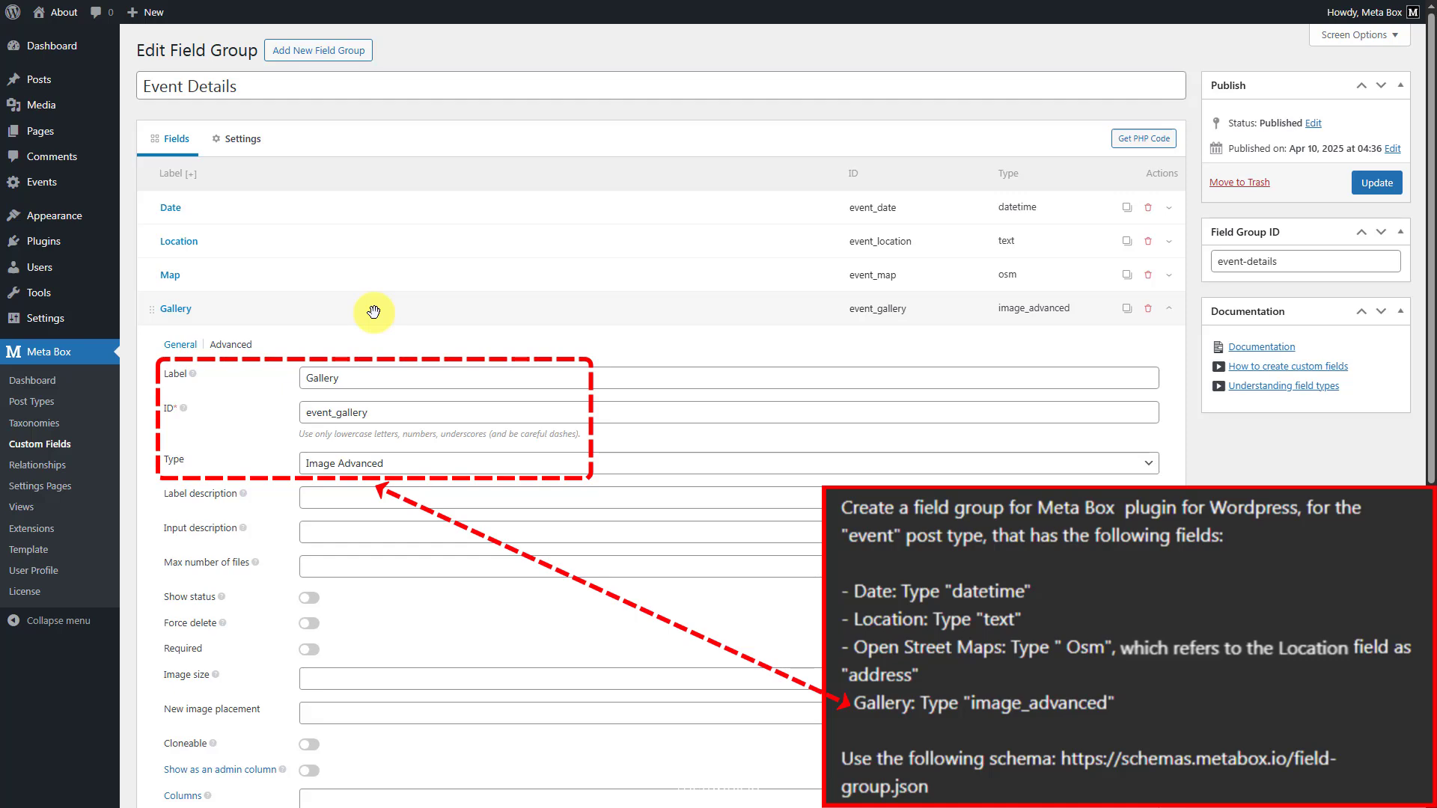
{"action": "left_click", "coordinate": [373, 312]}
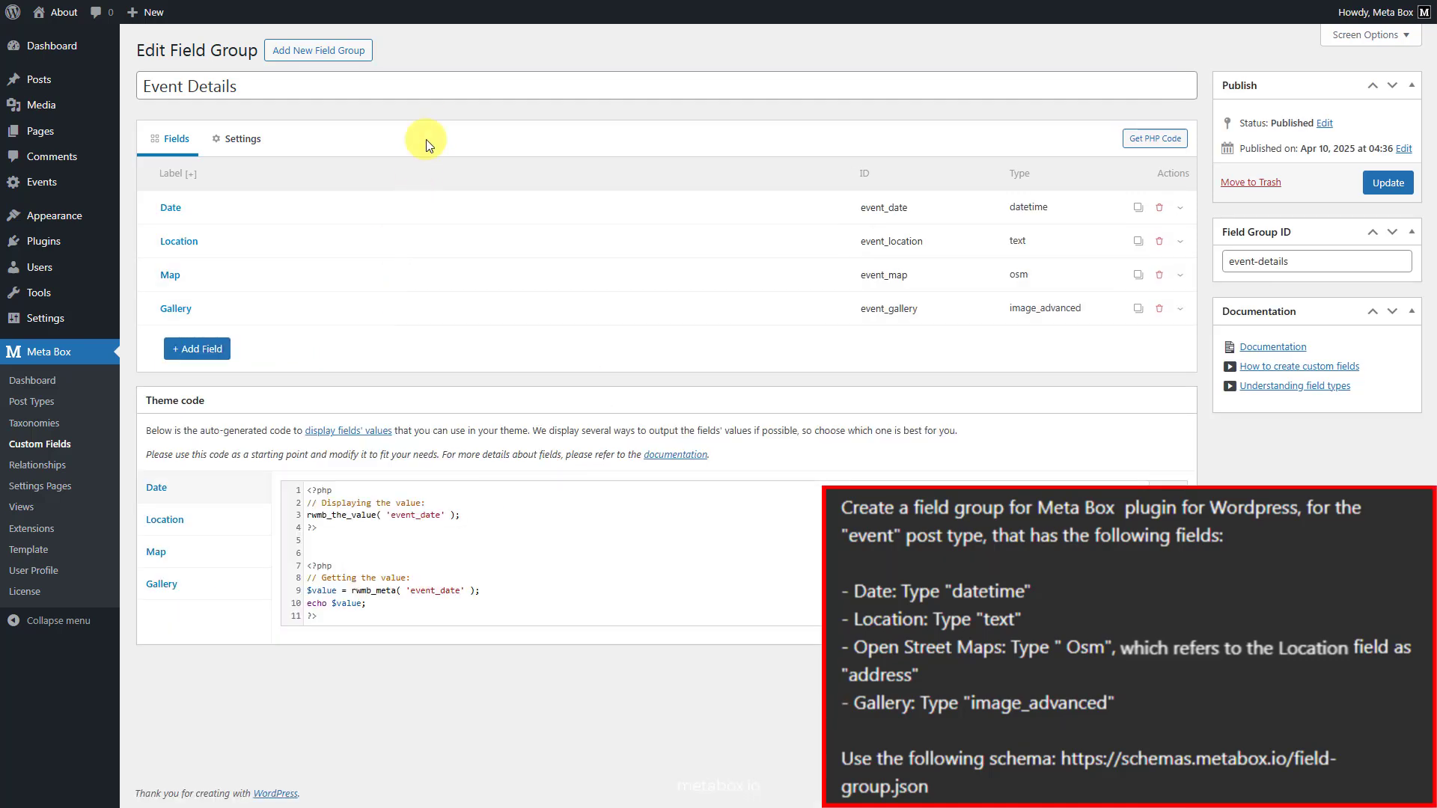
- Check the field group's location settings and go to the Events section of the WordPress admin
{"action": "left_click", "coordinate": [244, 140]}
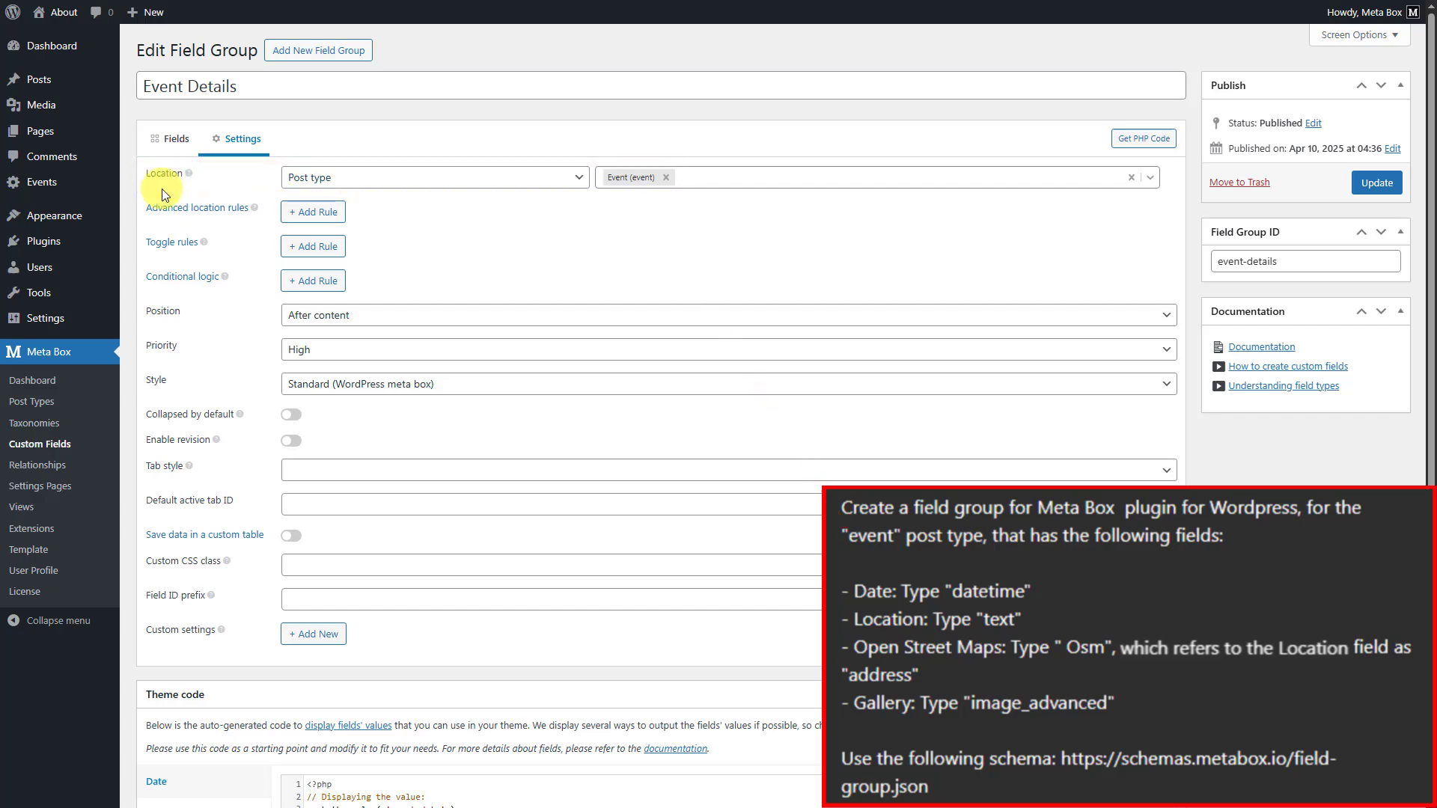
{"action": "mouse_move", "coordinate": [60, 181]}
{"action": "left_click", "coordinate": [142, 205]}
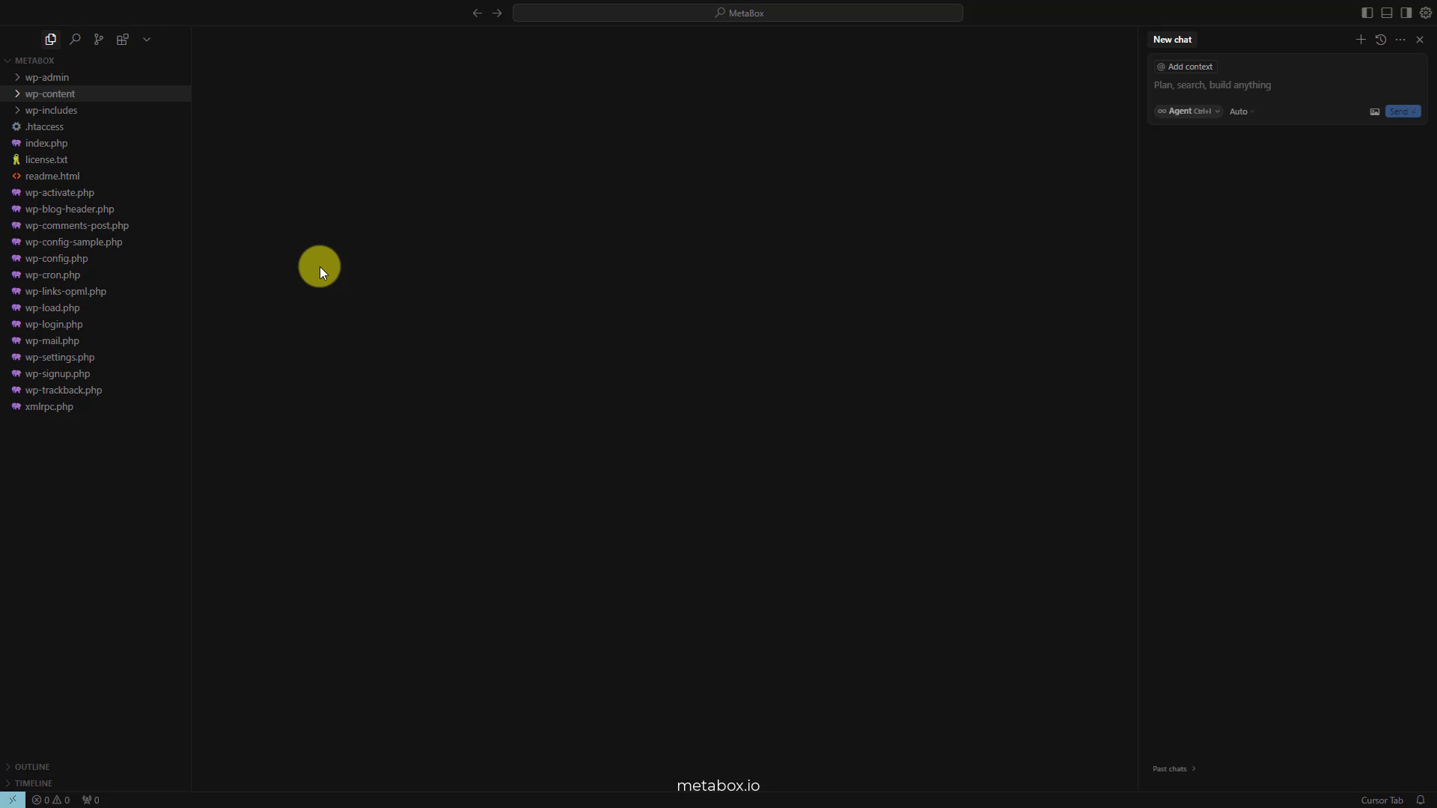
- Switch to Cursor and create a folder named mb-json inside wp-content/themes/twentytwentyfive
{"action": "left_click", "coordinate": [148, 94]}
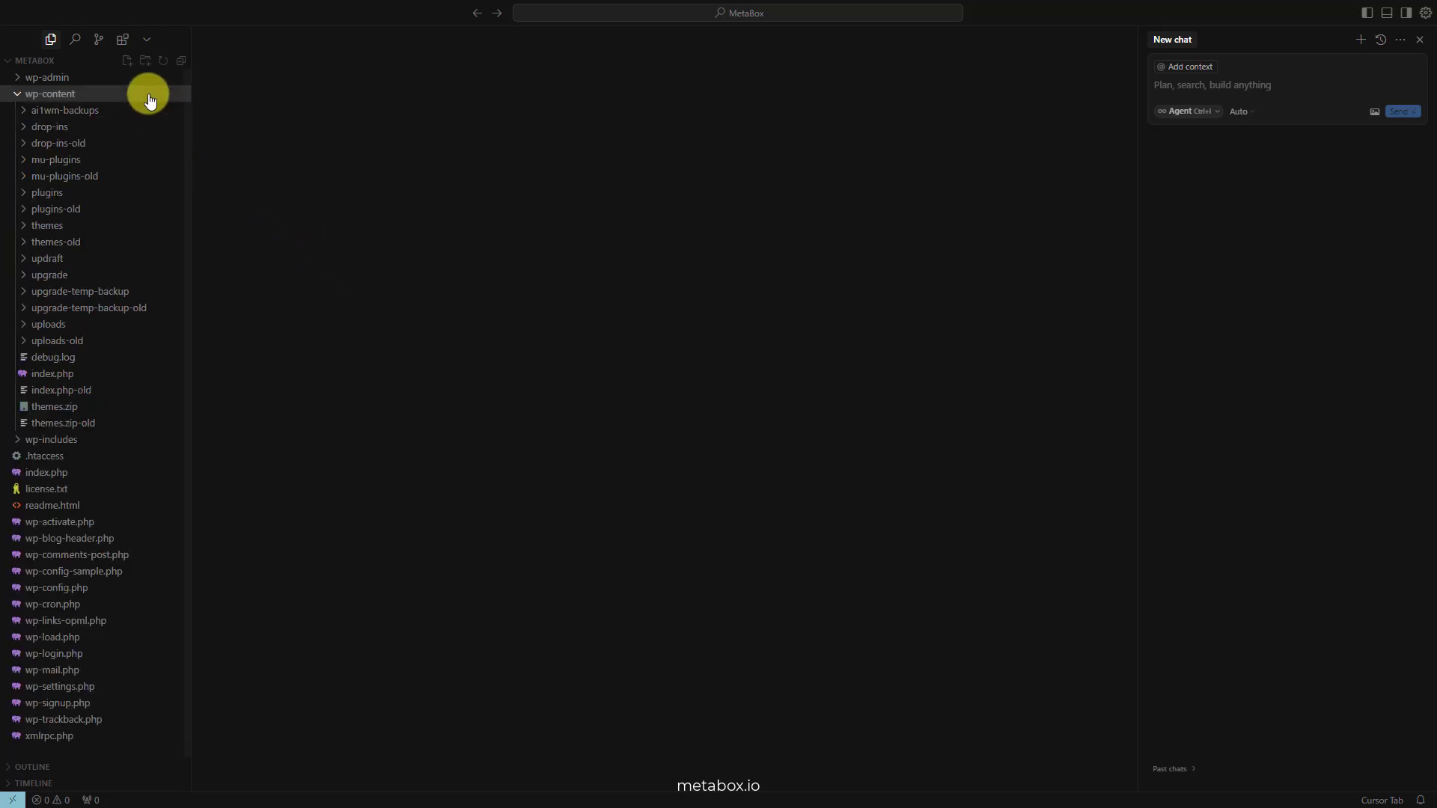
{"action": "left_click", "coordinate": [75, 225]}
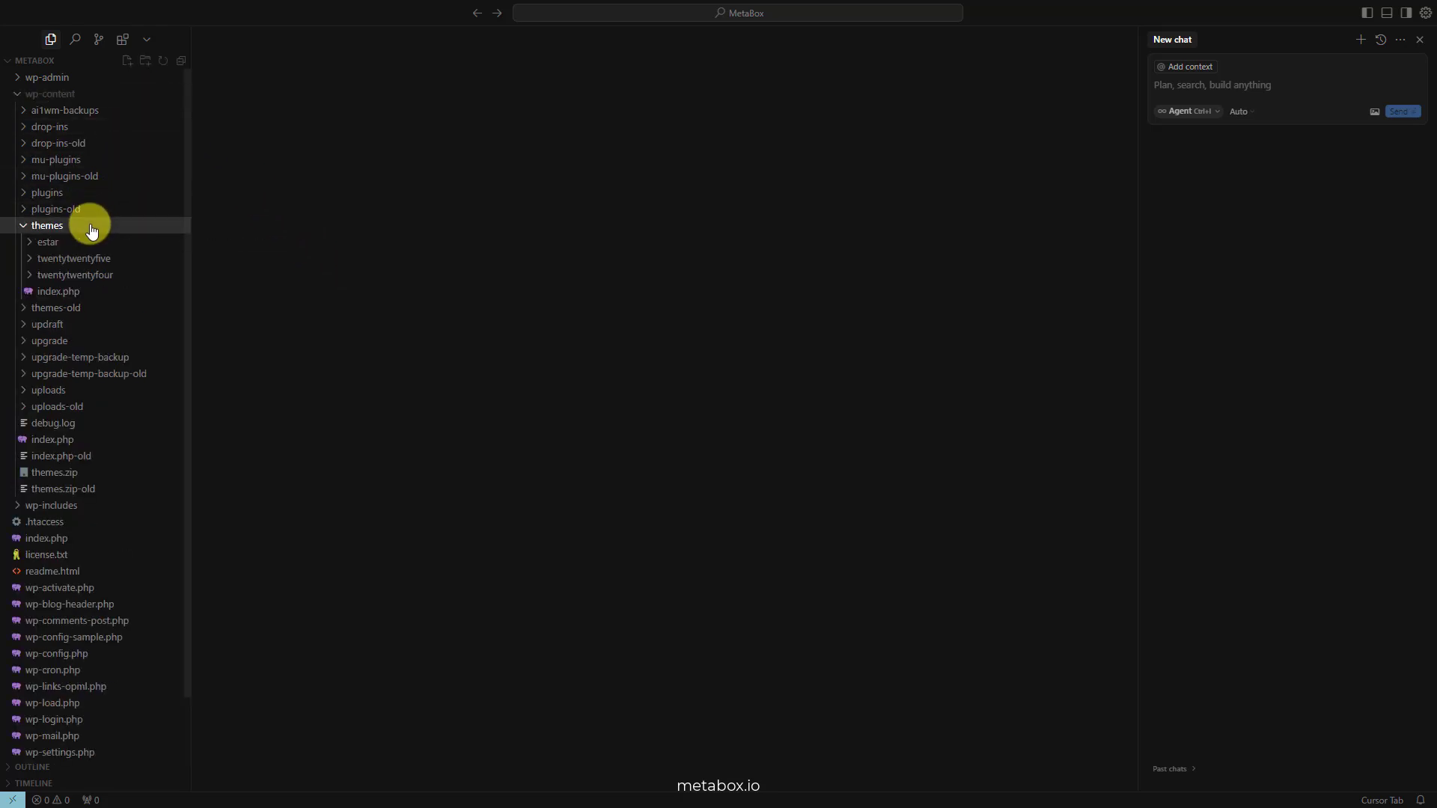
{"action": "left_click", "coordinate": [135, 259]}
{"action": "right_click", "coordinate": [135, 258]}
{"action": "left_click", "coordinate": [197, 289]}
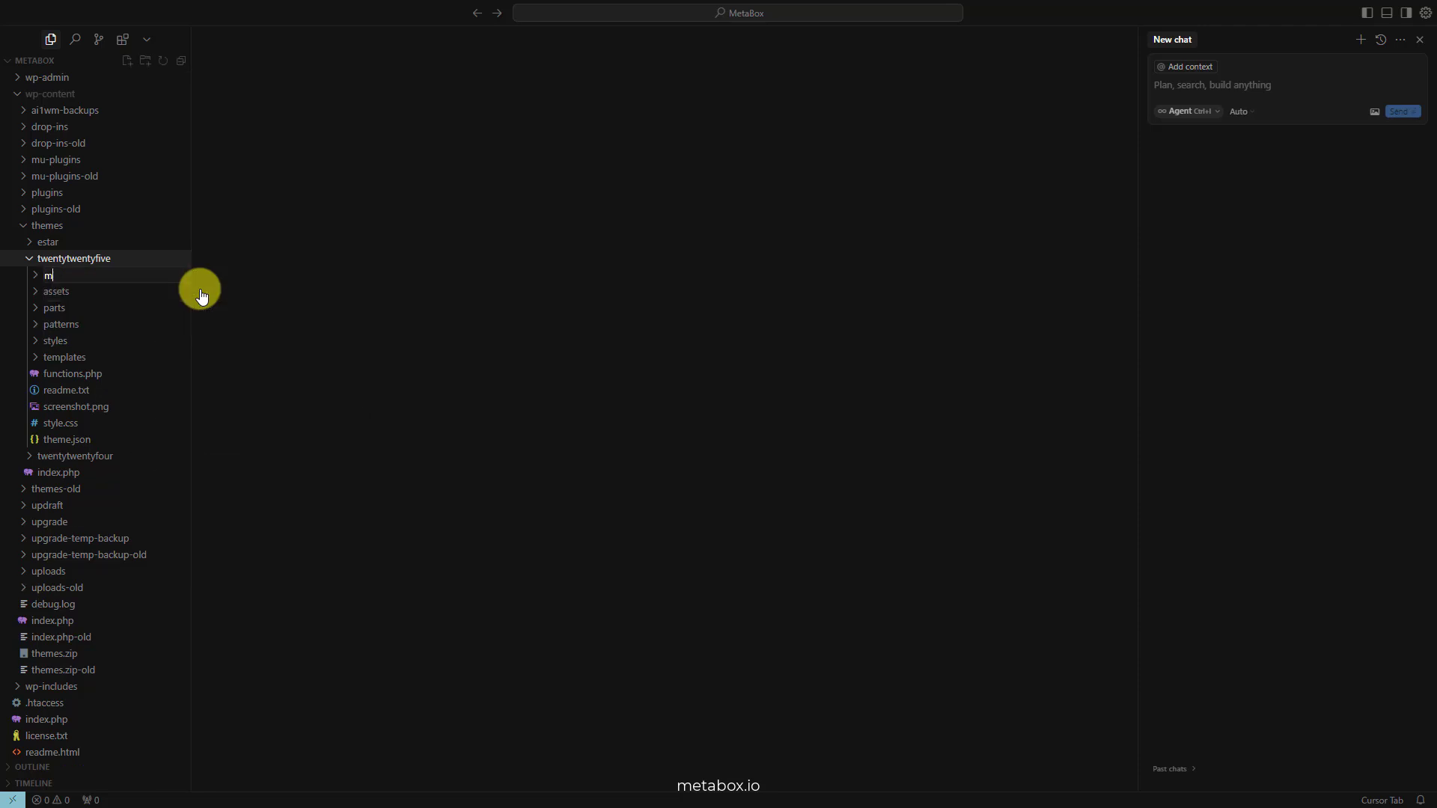
{"action": "type", "text": "mb-json"}
{"action": "key", "text": "Return"}
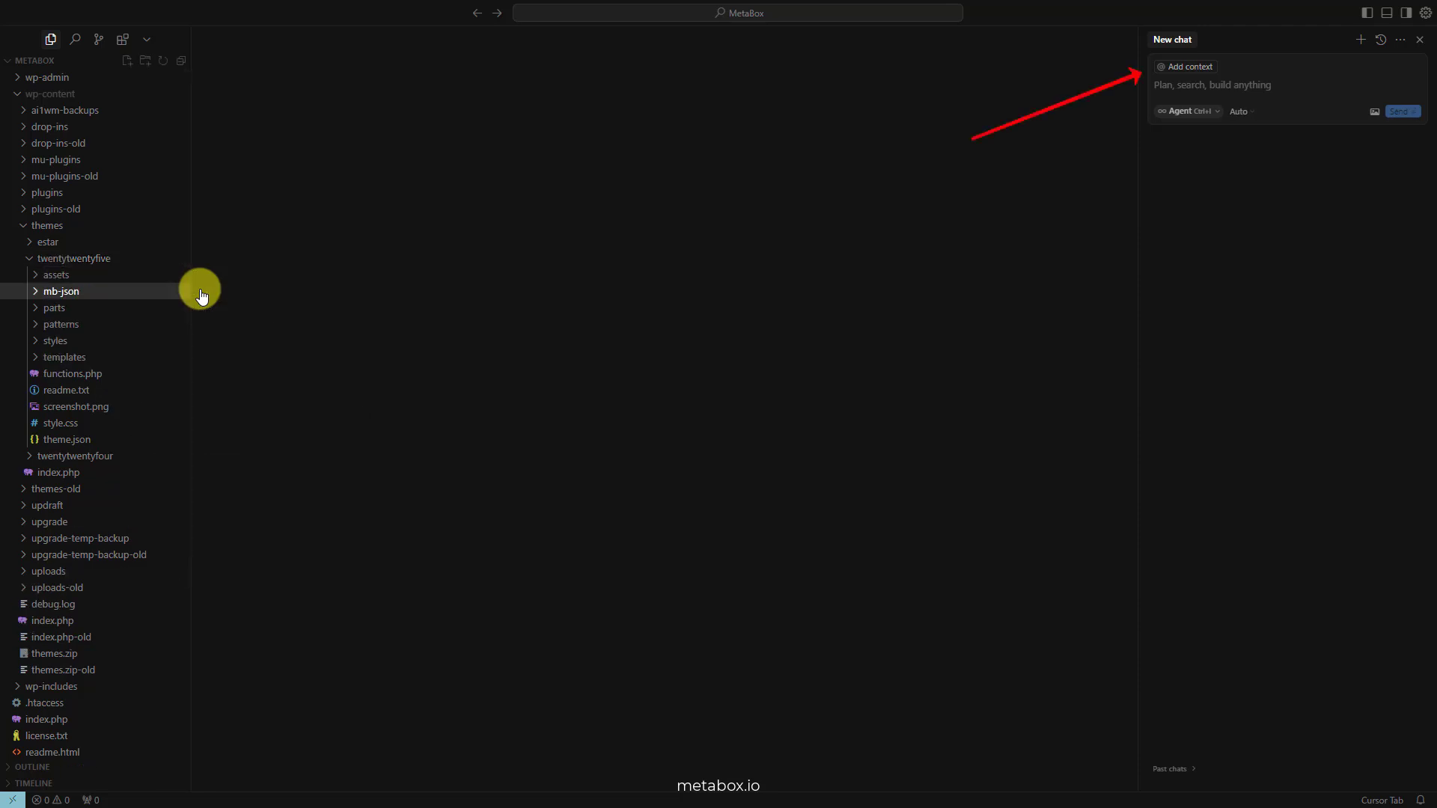
- Prompt the agent to create mb-json/event-information.json for the event post type with Date, Location, Open Street Maps and Gallery fields, and accept the generated file
{"action": "left_click", "coordinate": [1271, 99]}
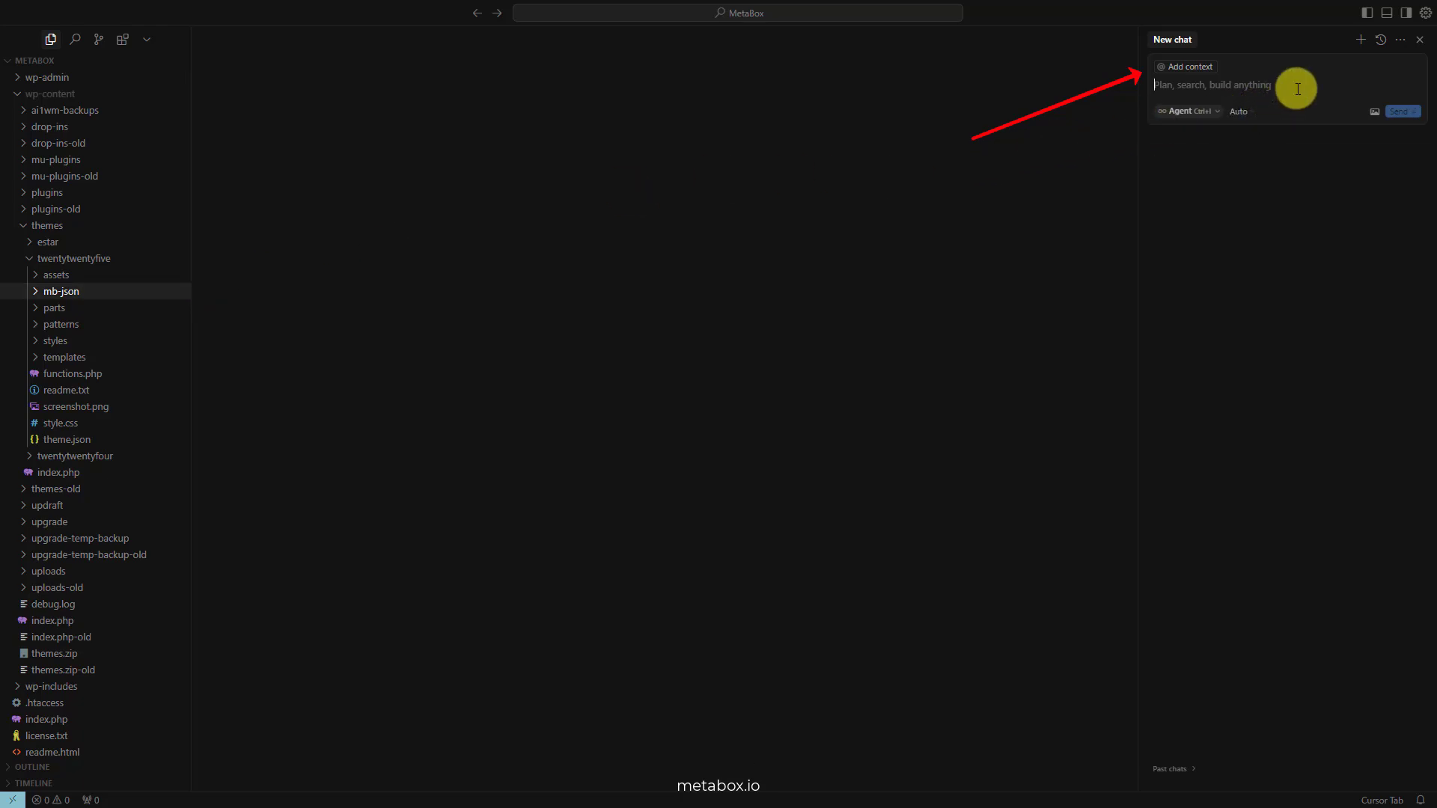
{"action": "type", "text": "Create a field group for the Meta Box plugin for WordPress, in the folder wp-content/themes/twentytwentyfive/mb-json/event-information.json, for the \"event\" post type, that has the following fields: - Date: Type \"datetime\" - Location: Type \"text\" - Open Street Maps: Type \" Osm\", which refers to the Location field as \"address\" - Gallery: Type \"image_advanced\" Use the following schema: https://schemas.metabox.io/field-group.json"}
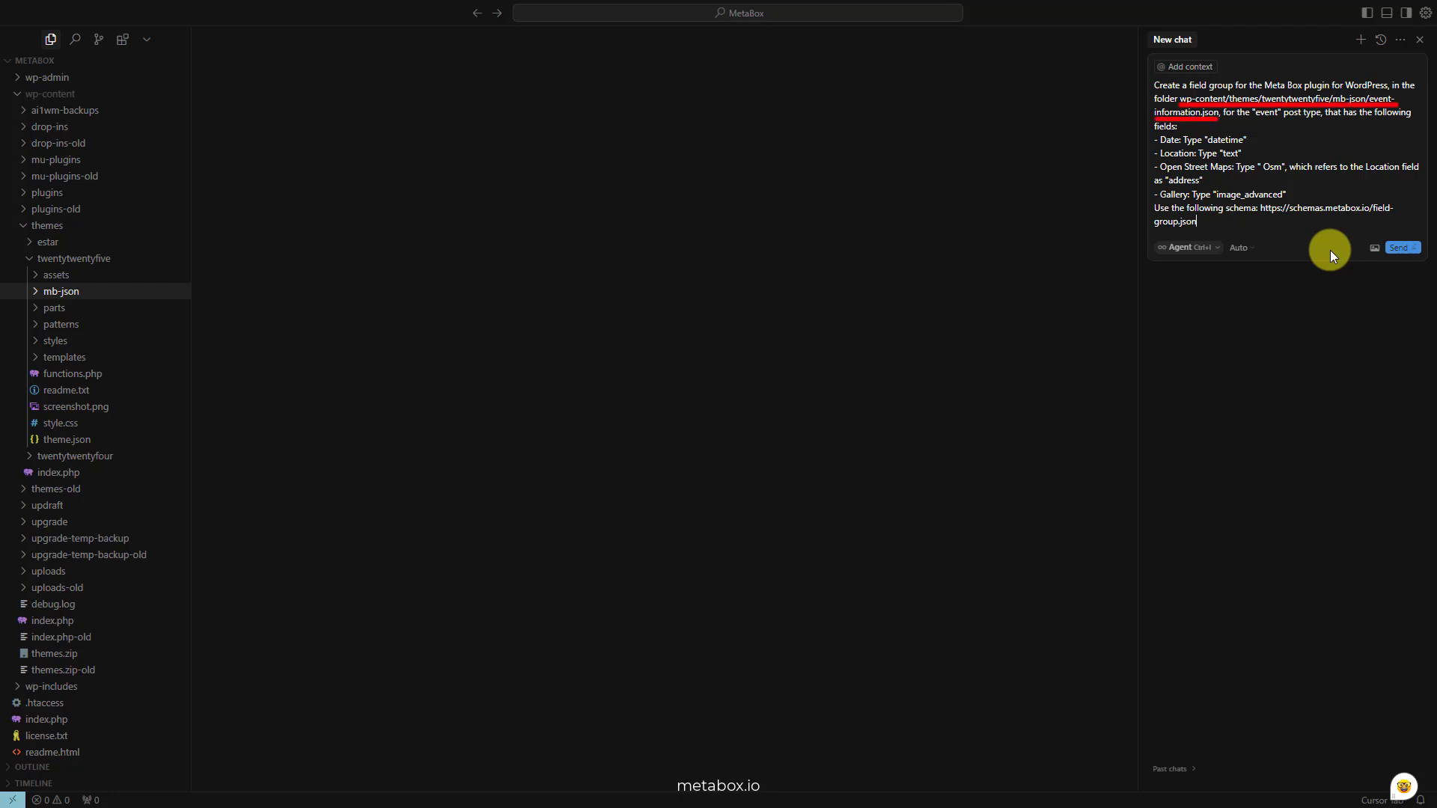
{"action": "left_click", "coordinate": [1399, 250]}
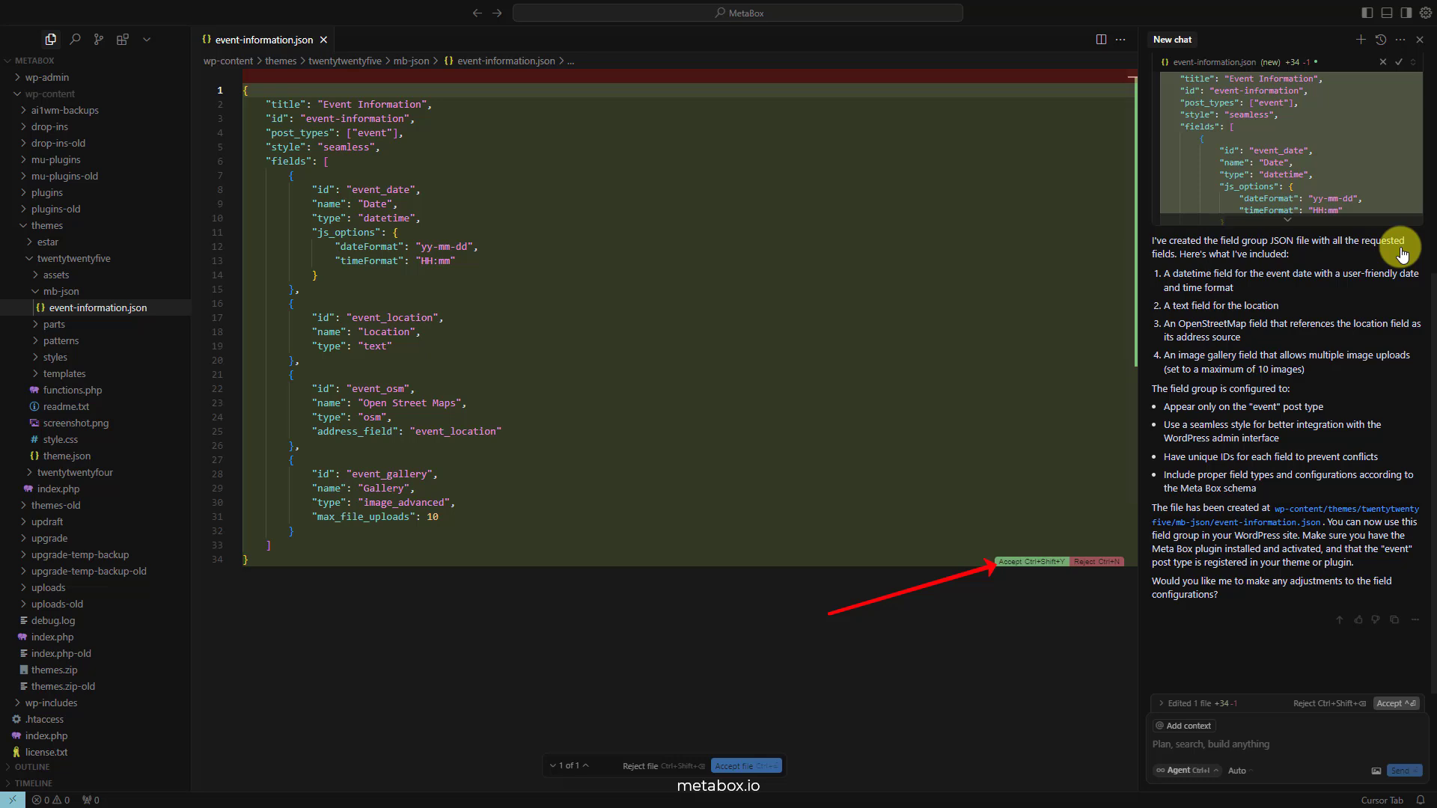
{"action": "left_click", "coordinate": [1046, 561]}
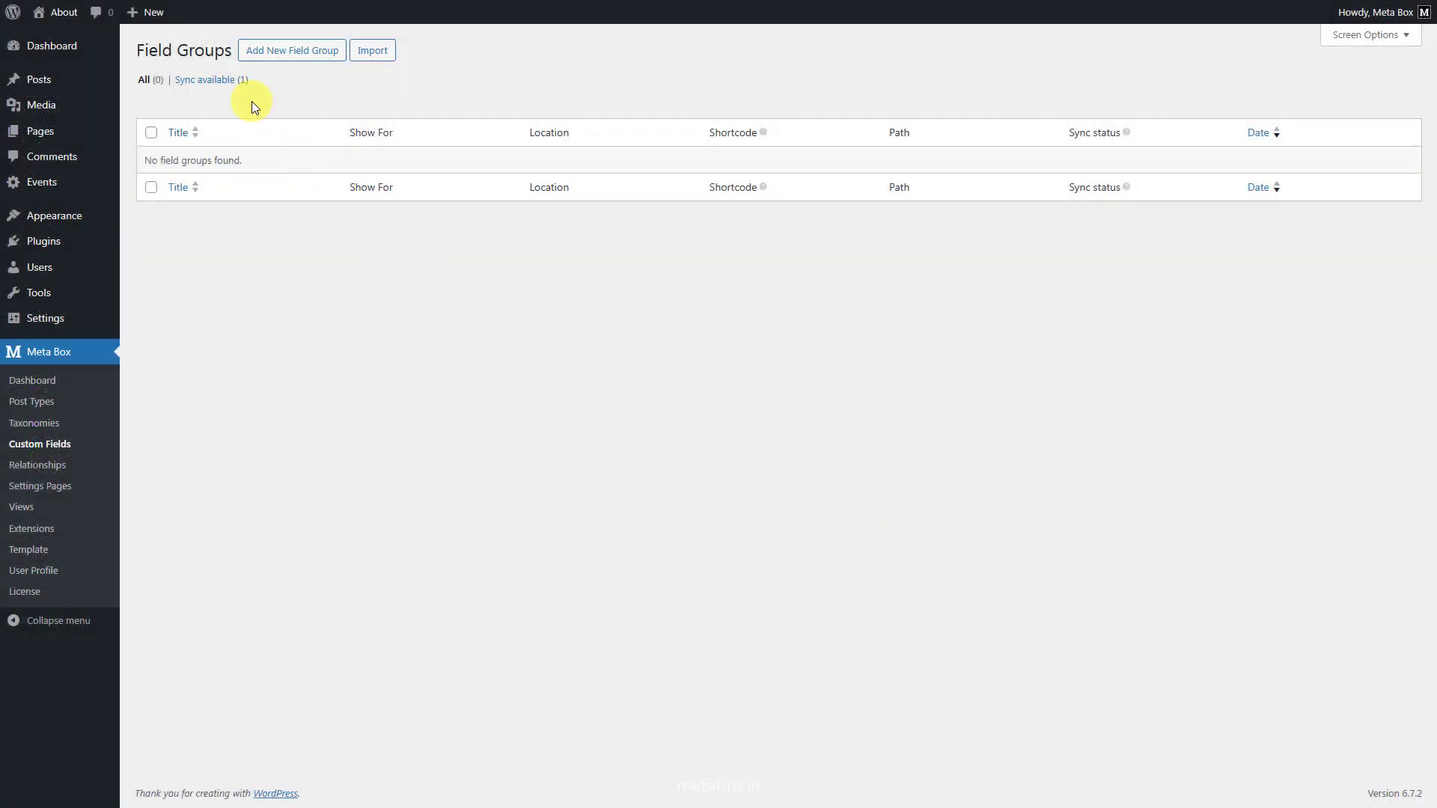
- In WordPress, review and sync the Event Details field group available in Meta Box custom fields, and open it for editing
{"action": "left_click", "coordinate": [228, 81]}
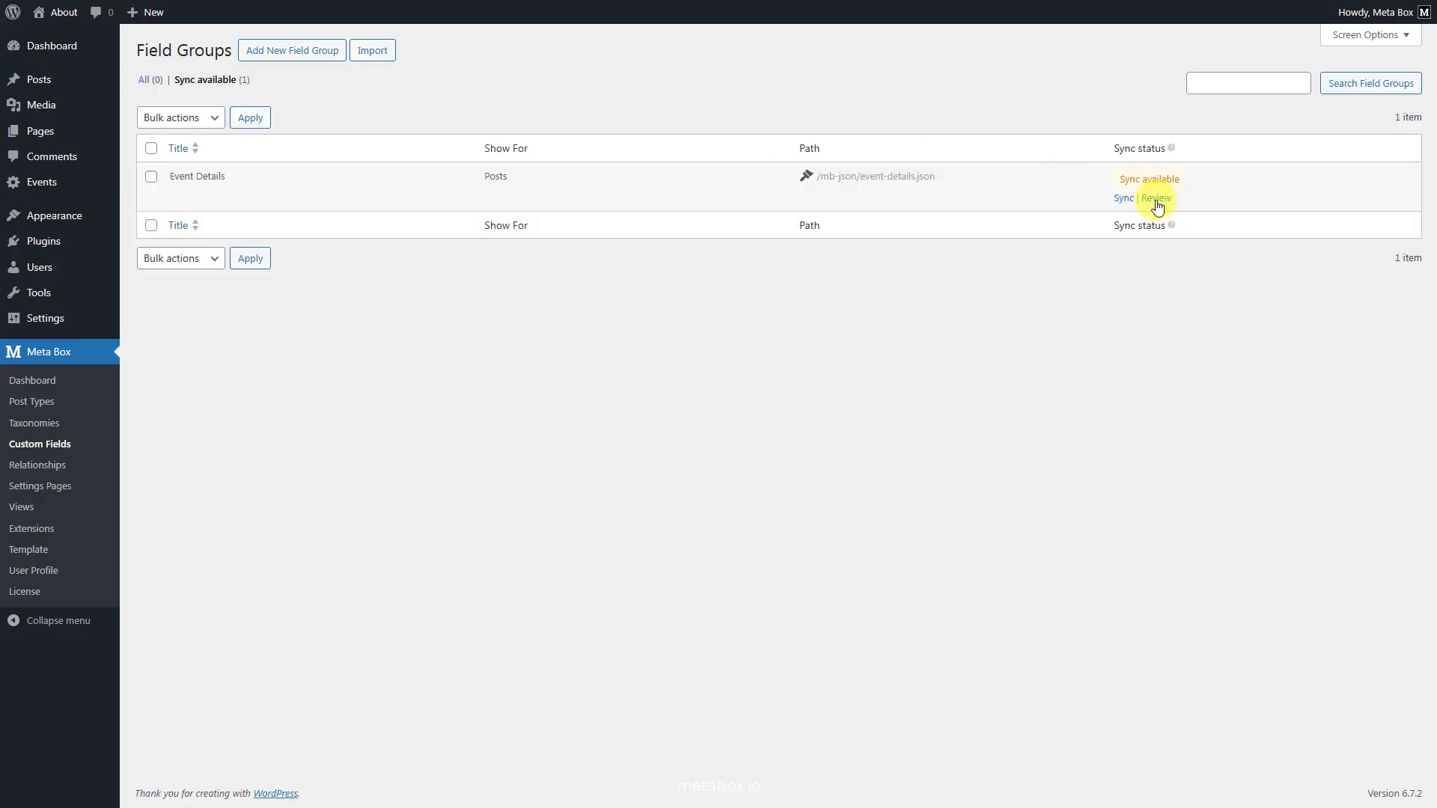
{"action": "left_click", "coordinate": [1158, 203]}
{"action": "left_click", "coordinate": [1328, 738]}
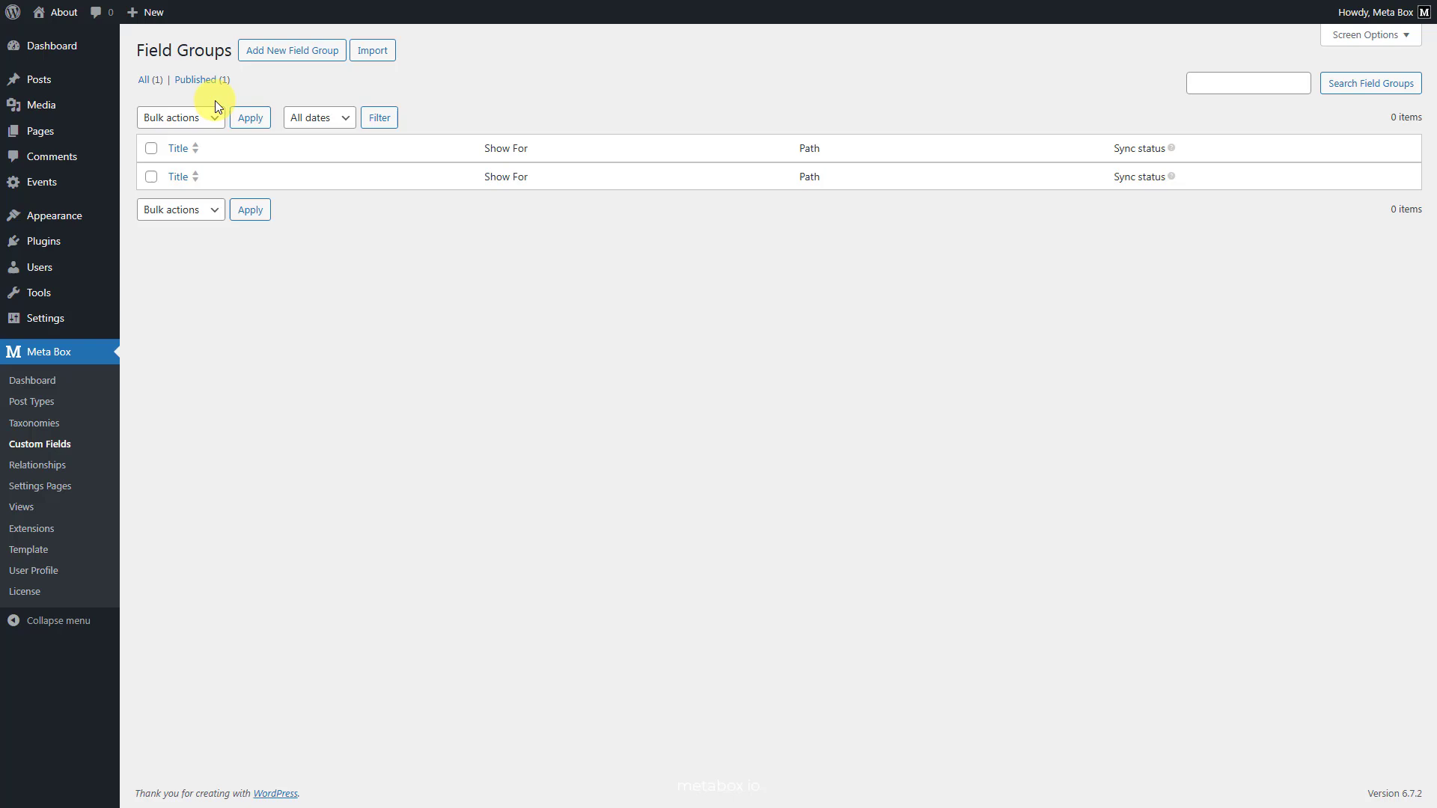
{"action": "left_click", "coordinate": [144, 79]}
{"action": "left_click", "coordinate": [180, 195]}
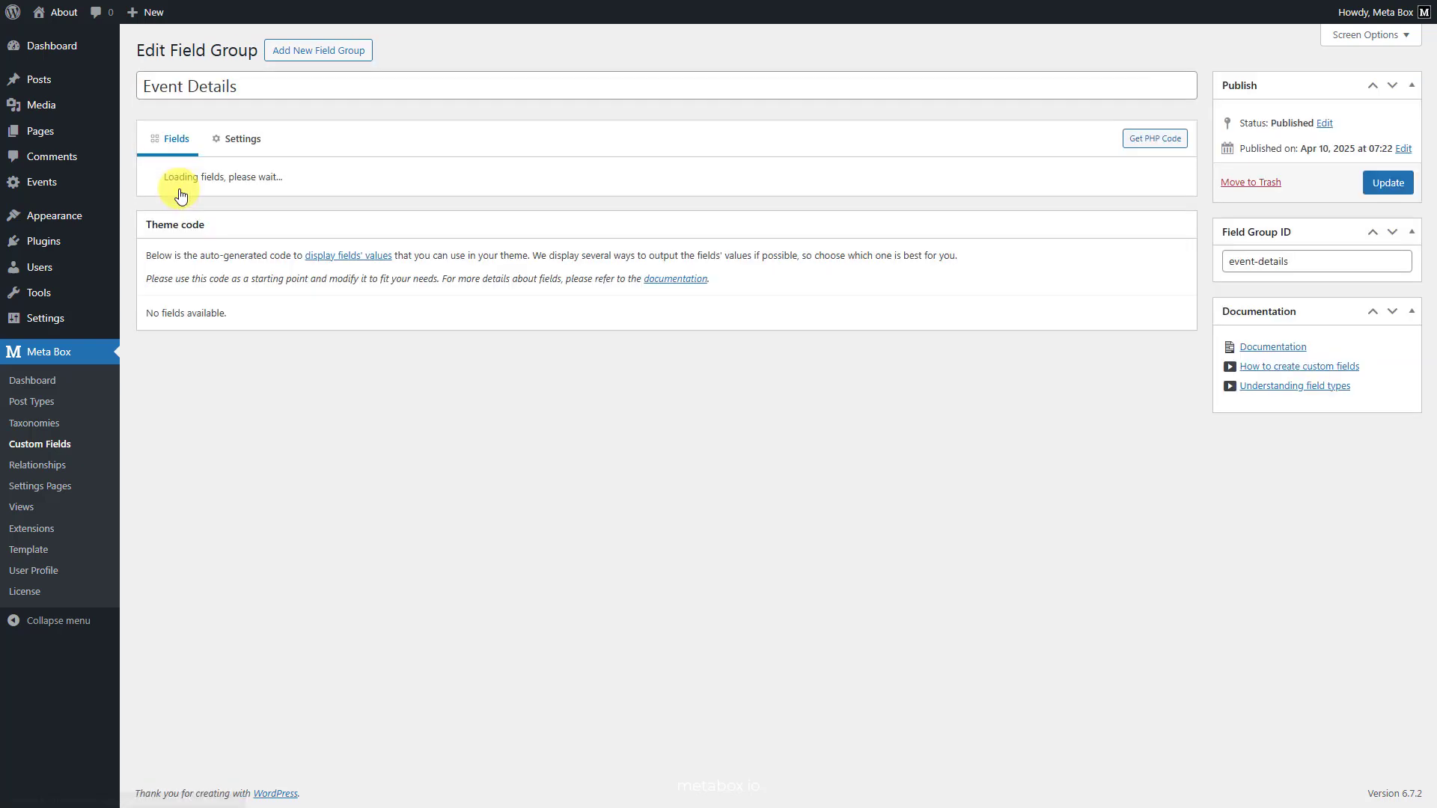